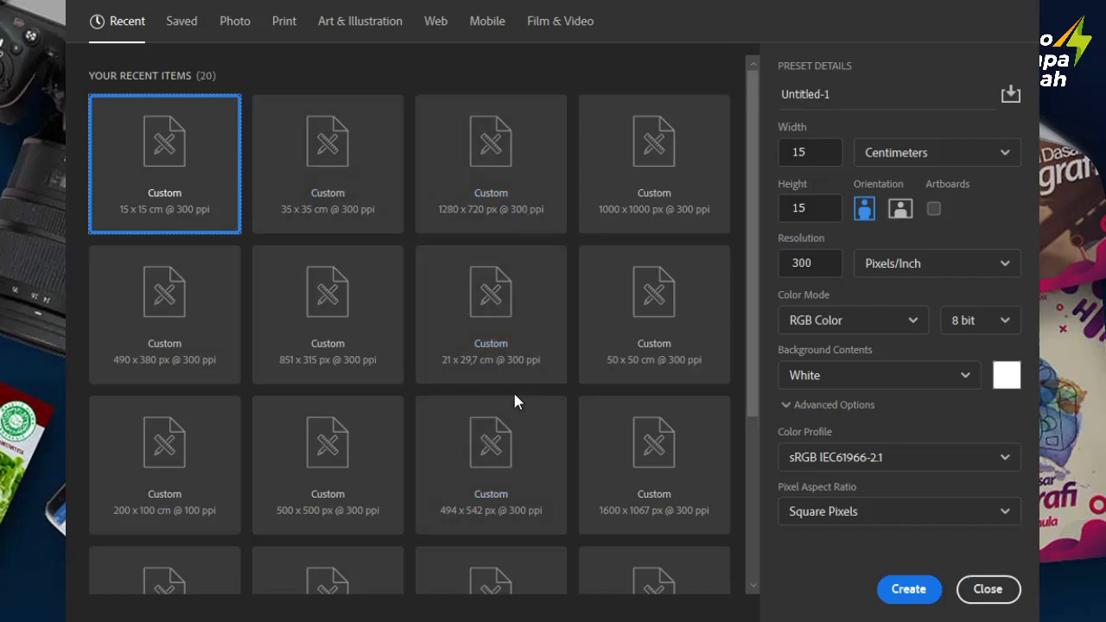
# Choose the recent 15 x 15 cm preset for the new document and review its width and height.
pyautogui.click(654, 156)
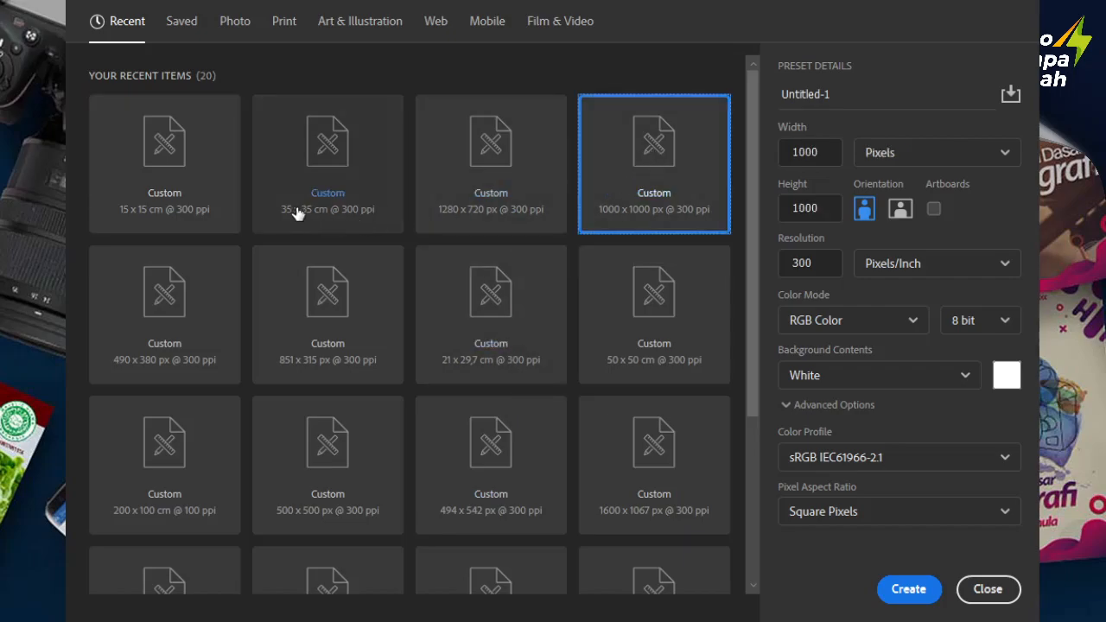
pyautogui.click(179, 166)
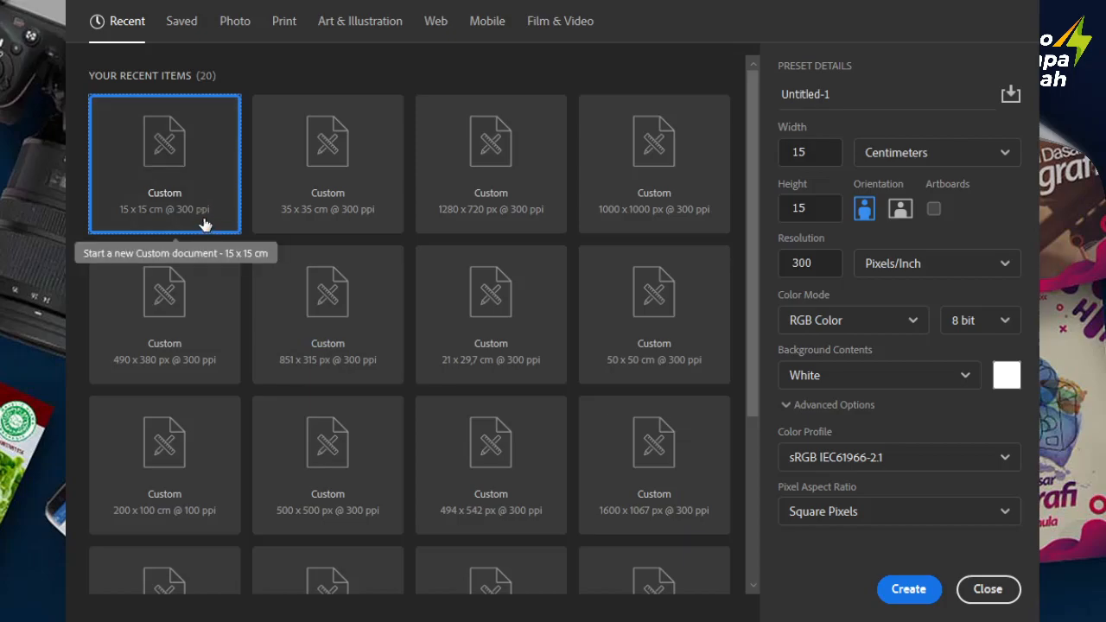
pyautogui.click(828, 148)
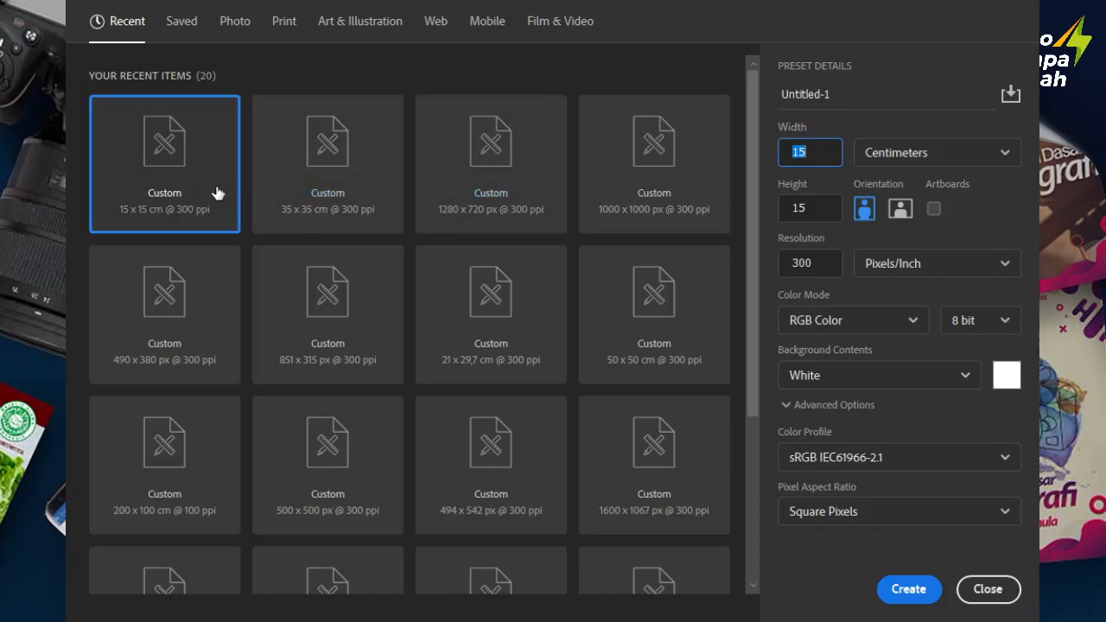
pyautogui.click(814, 153)
pyautogui.click(731, 172)
pyautogui.click(821, 154)
pyautogui.doubleClick(796, 206)
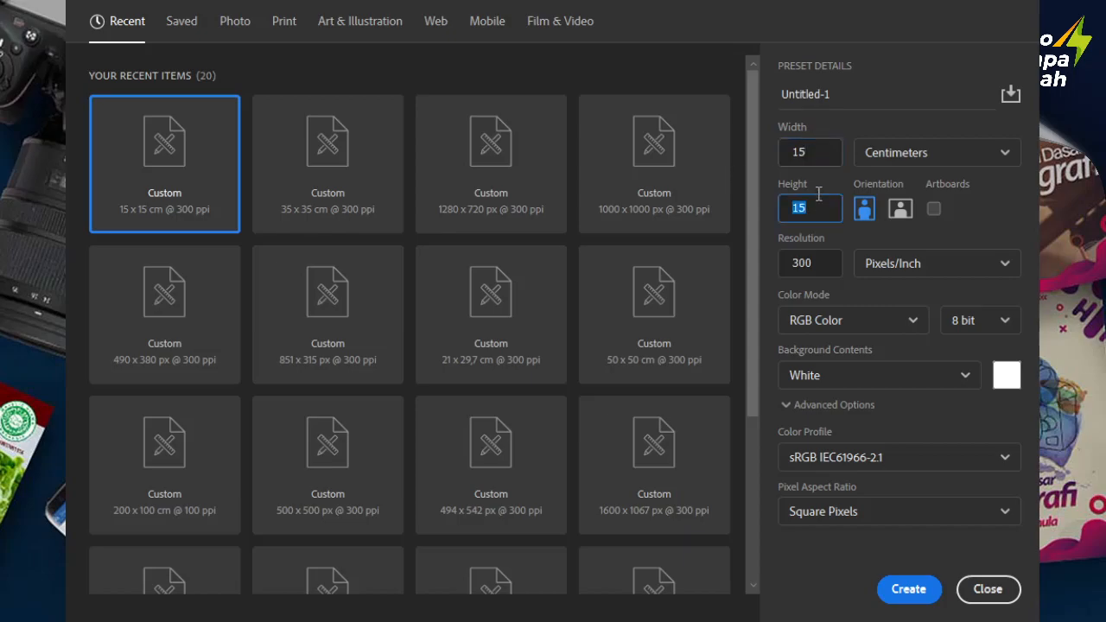
pyautogui.click(823, 153)
pyautogui.click(816, 206)
# Create the document in centimeters at 300 pixels/inch, with RGB Color, 8 bit and white background contents.
pyautogui.click(925, 153)
pyautogui.click(823, 264)
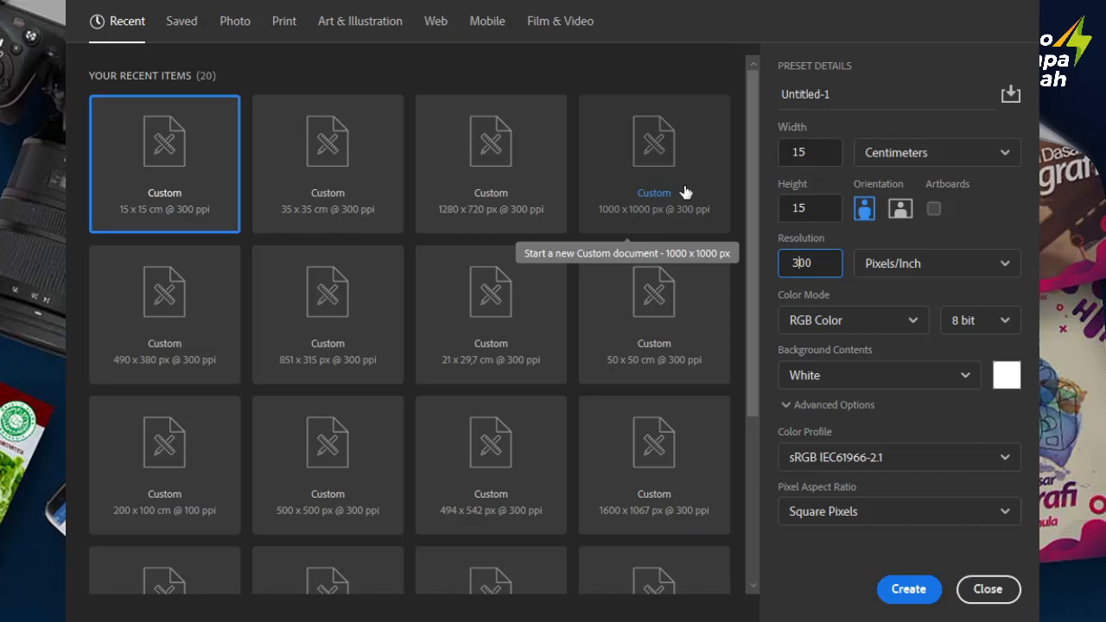
pyautogui.doubleClick(836, 150)
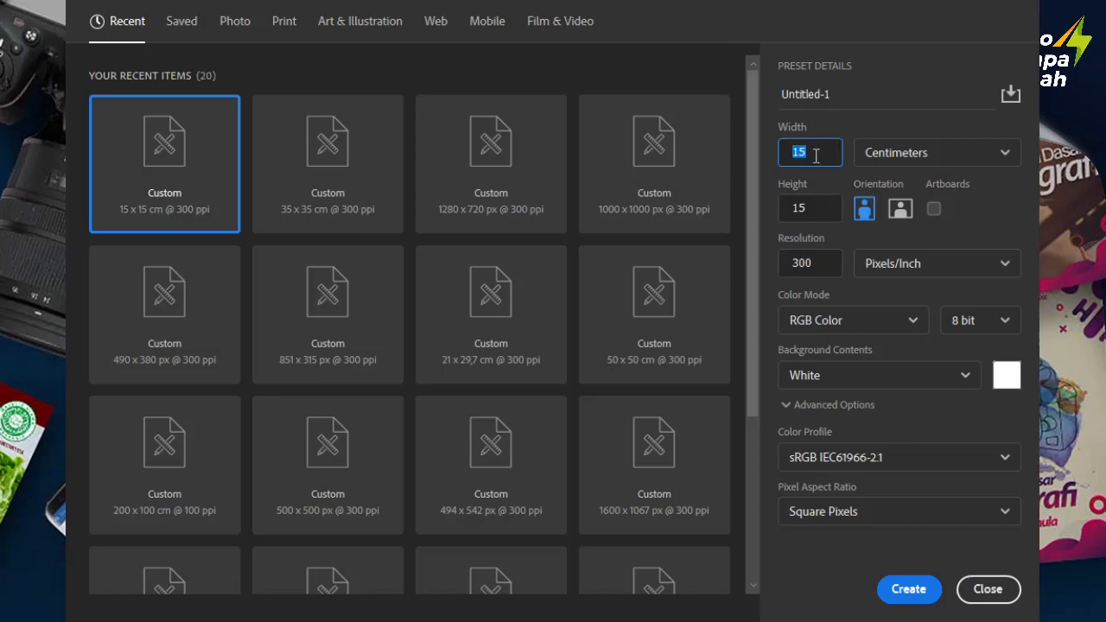
pyautogui.doubleClick(837, 211)
pyautogui.click(831, 264)
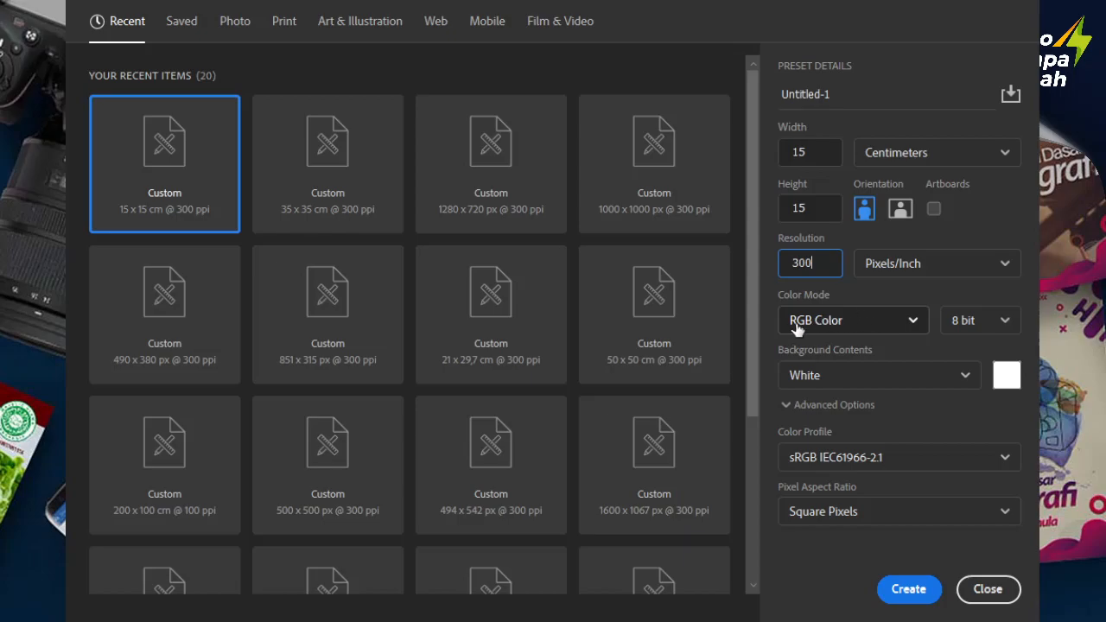
pyautogui.click(831, 320)
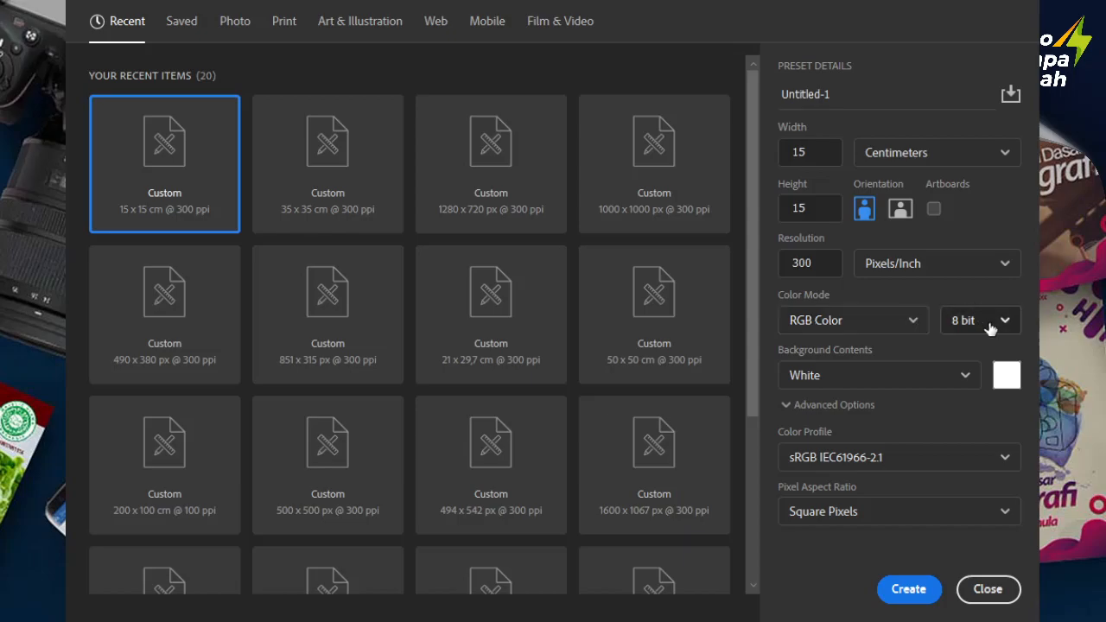
pyautogui.click(909, 590)
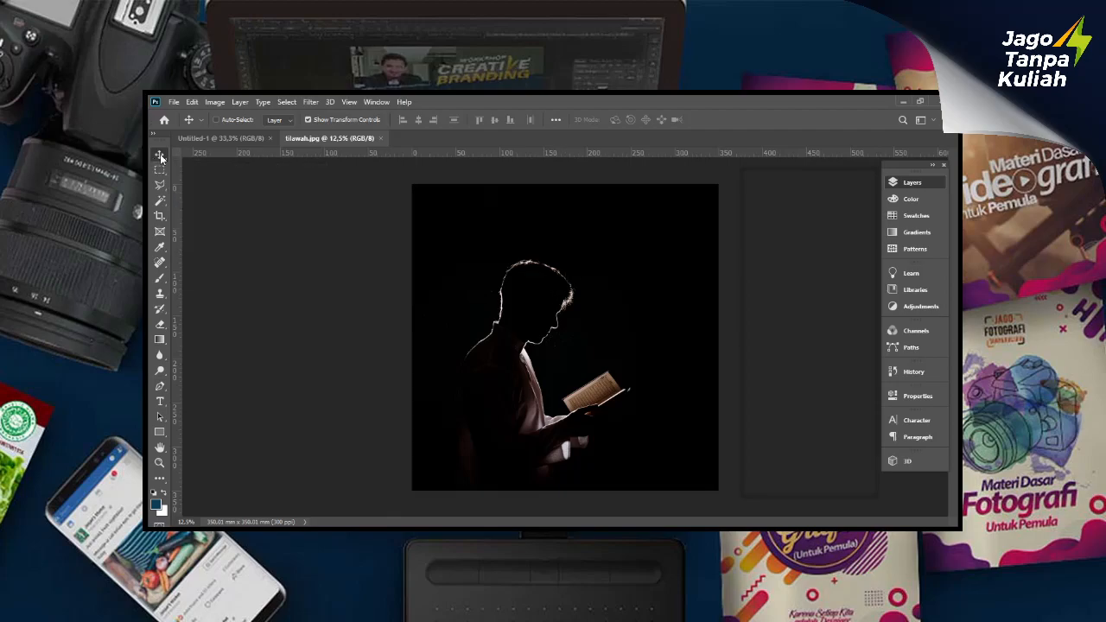
# Copy the photo from tilawah.jpg into the blank Untitled-1 document.
pyautogui.moveTo(526, 303); pyautogui.dragTo(212, 142)
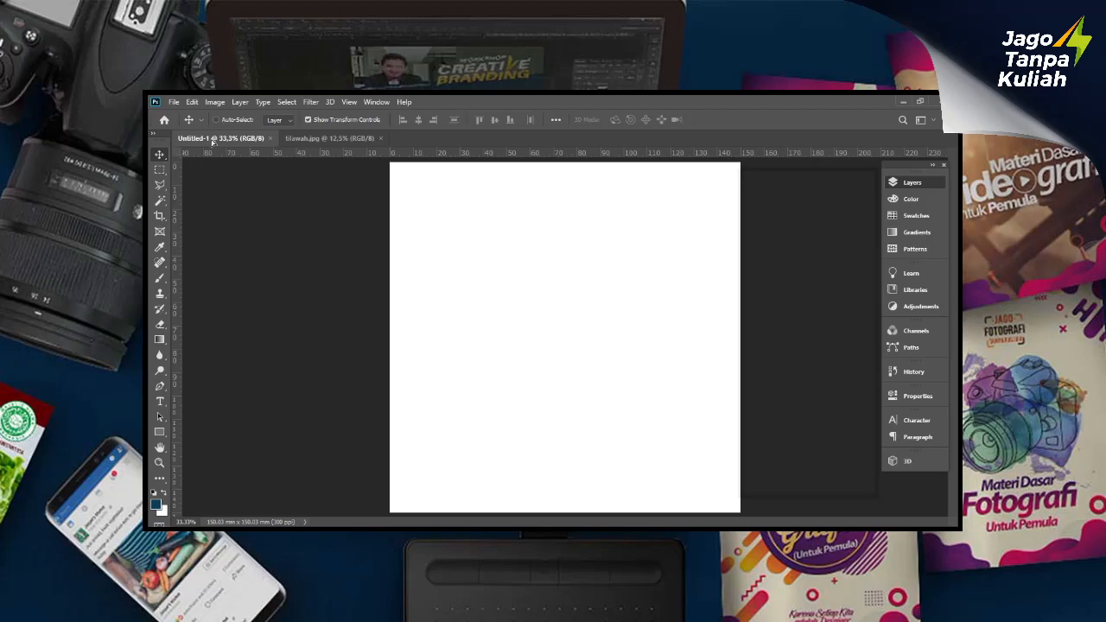
pyautogui.moveTo(212, 143); pyautogui.dragTo(548, 285)
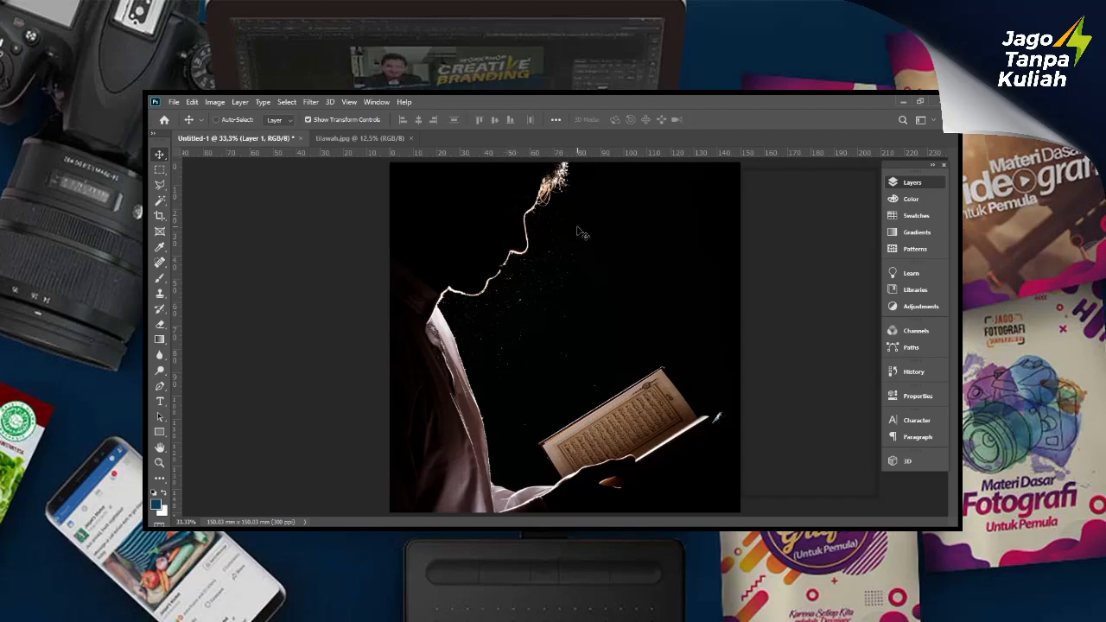
# Compare the two documents and check the canvas size of tilawah.jpg in centimeters without changing it.
pyautogui.click(348, 140)
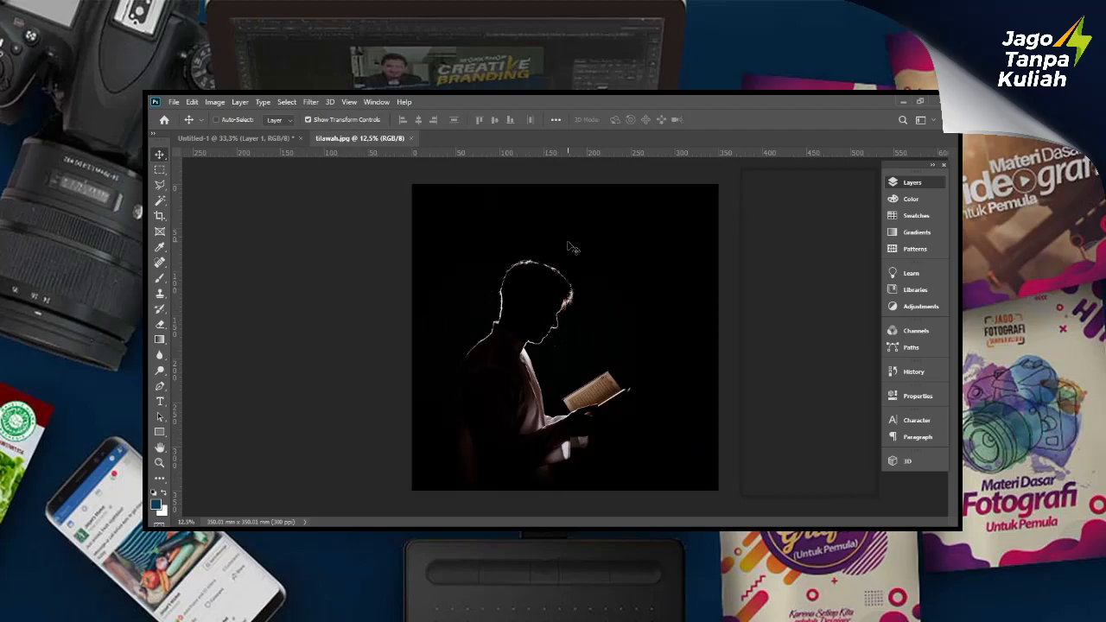
pyautogui.click(223, 137)
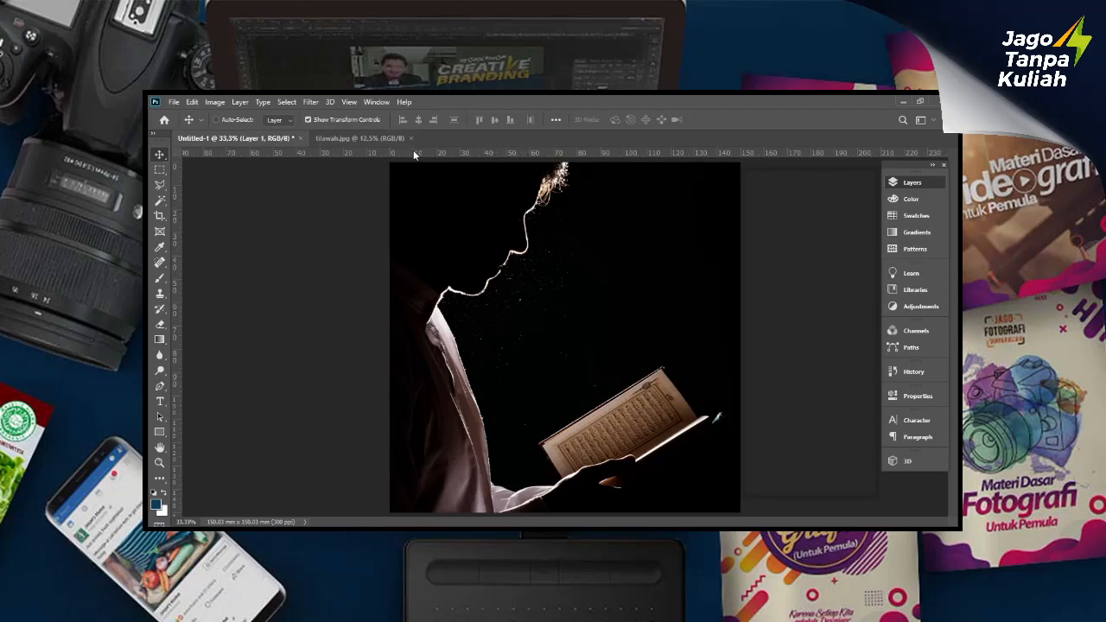
pyautogui.click(356, 139)
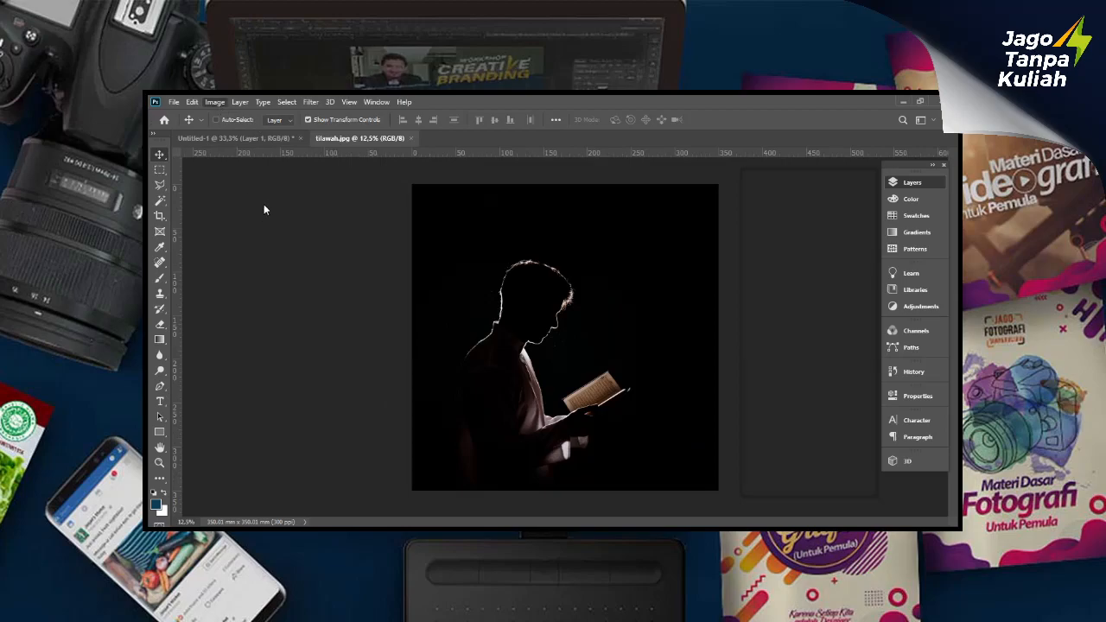
pyautogui.hotkey('alt', 'ctrl', 'c')
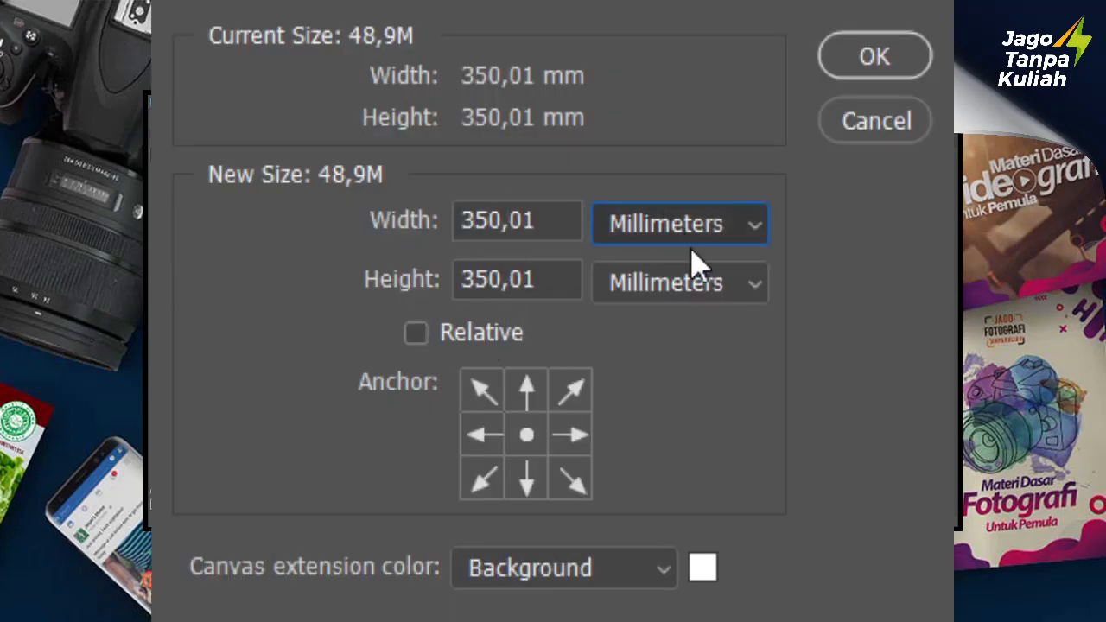
pyautogui.press('Up')
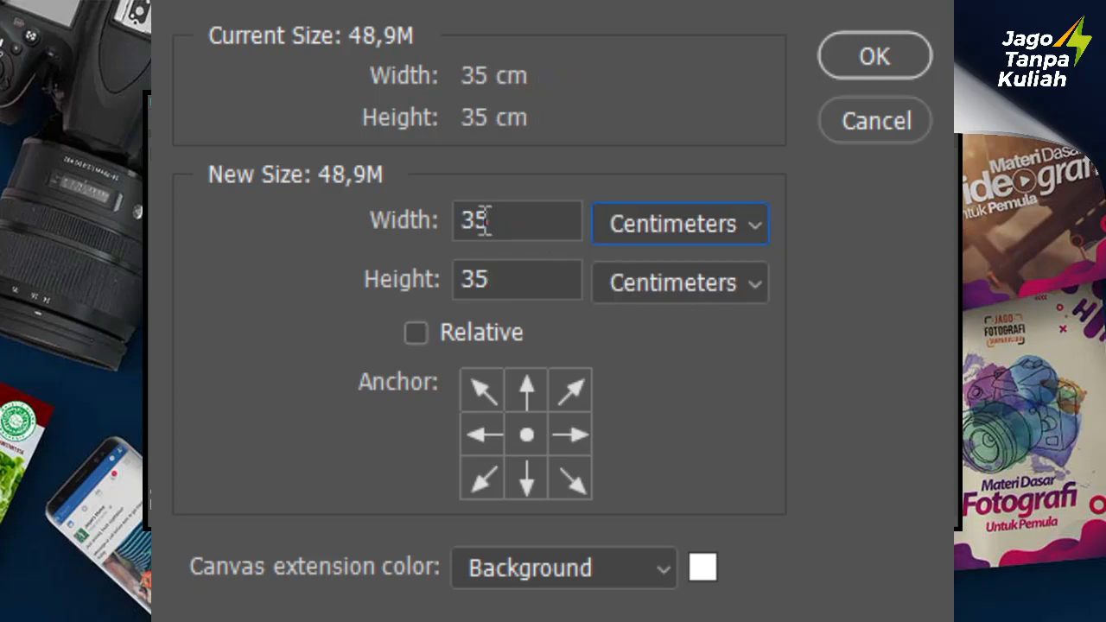
pyautogui.click(879, 137)
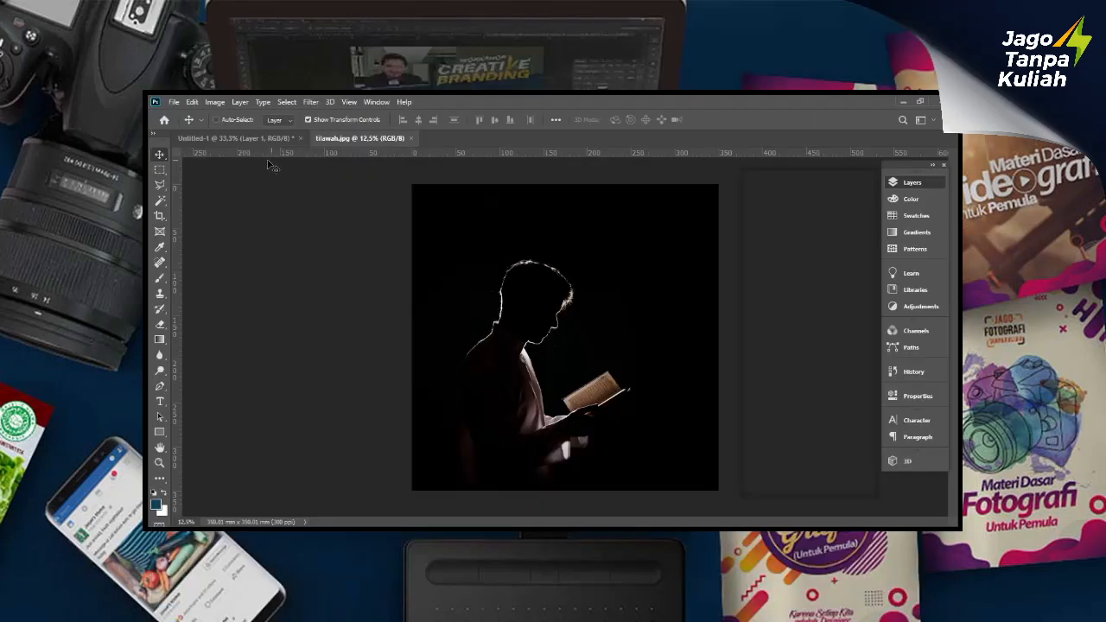
# Scale the photo in Untitled-1 down to about 54% and position it so the reading figure fits on the canvas.
pyautogui.click(234, 138)
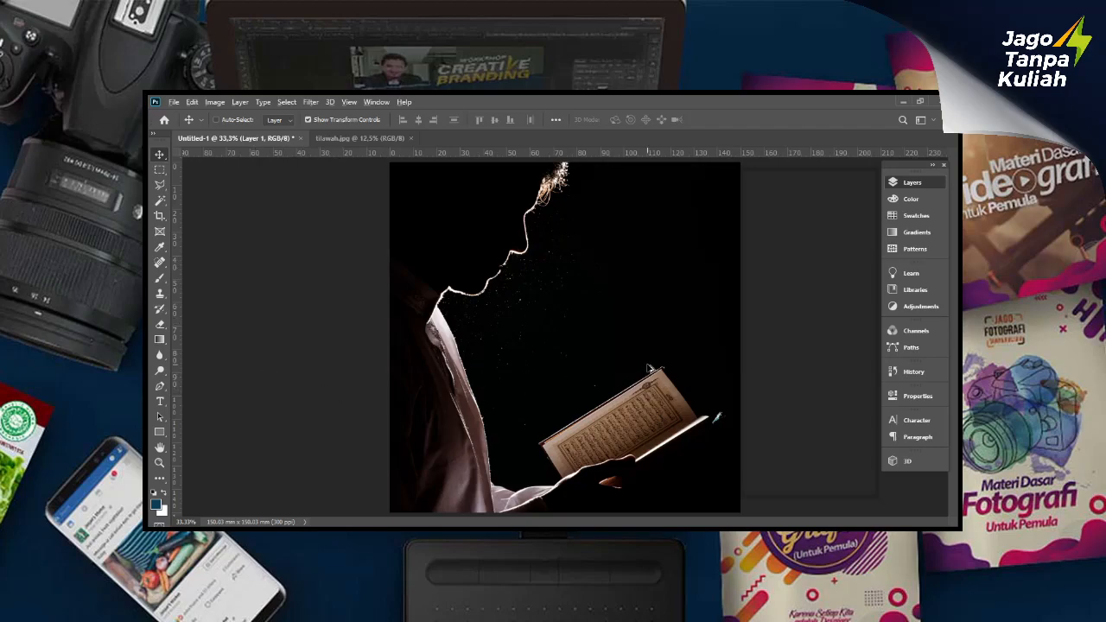
pyautogui.scroll(-1, 570, 320)
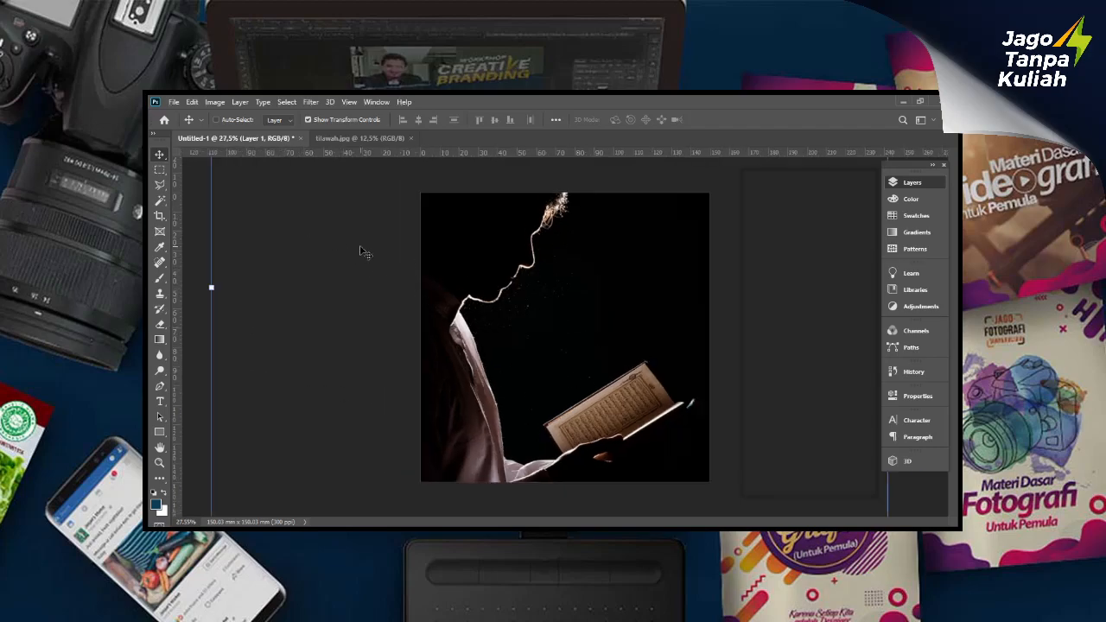
pyautogui.scroll(-2, 524, 281)
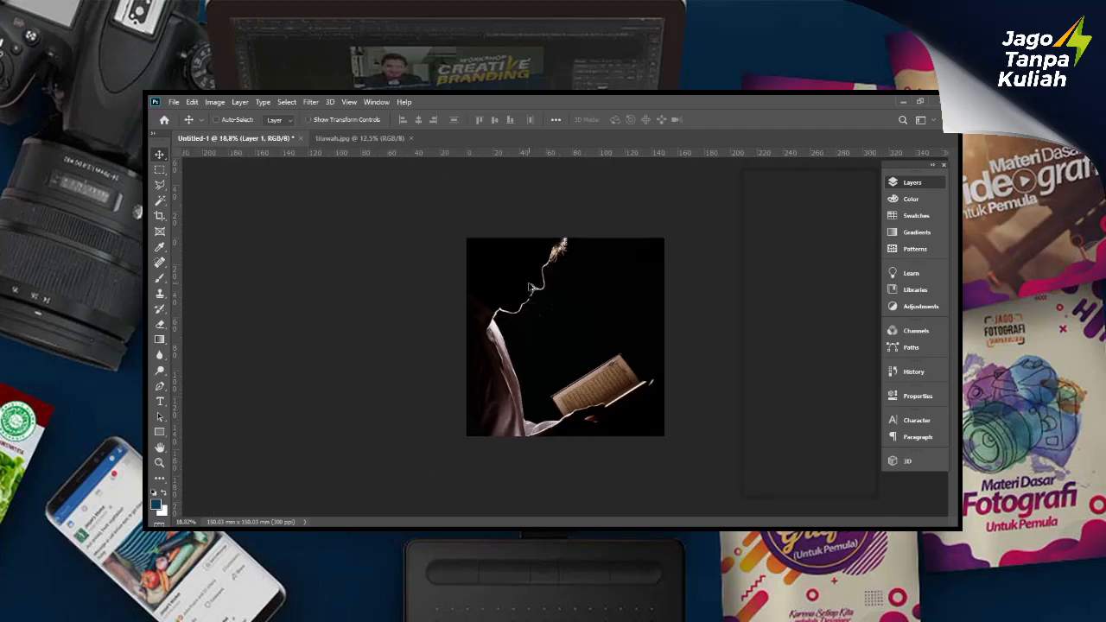
pyautogui.scroll(-3, 530, 288)
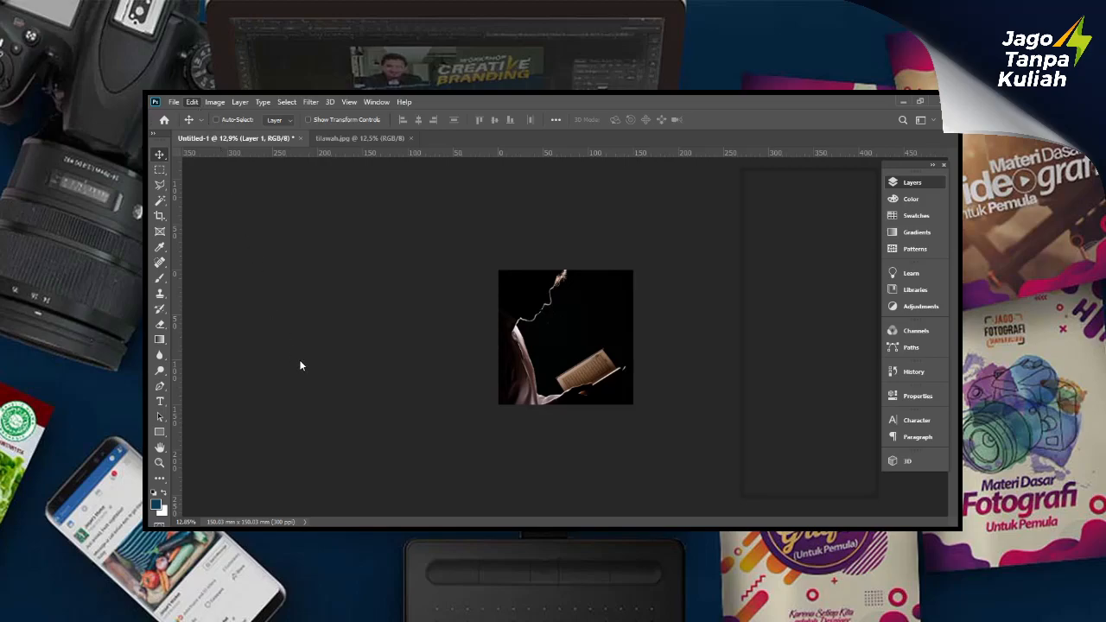
pyautogui.hotkey('ctrl', 't')
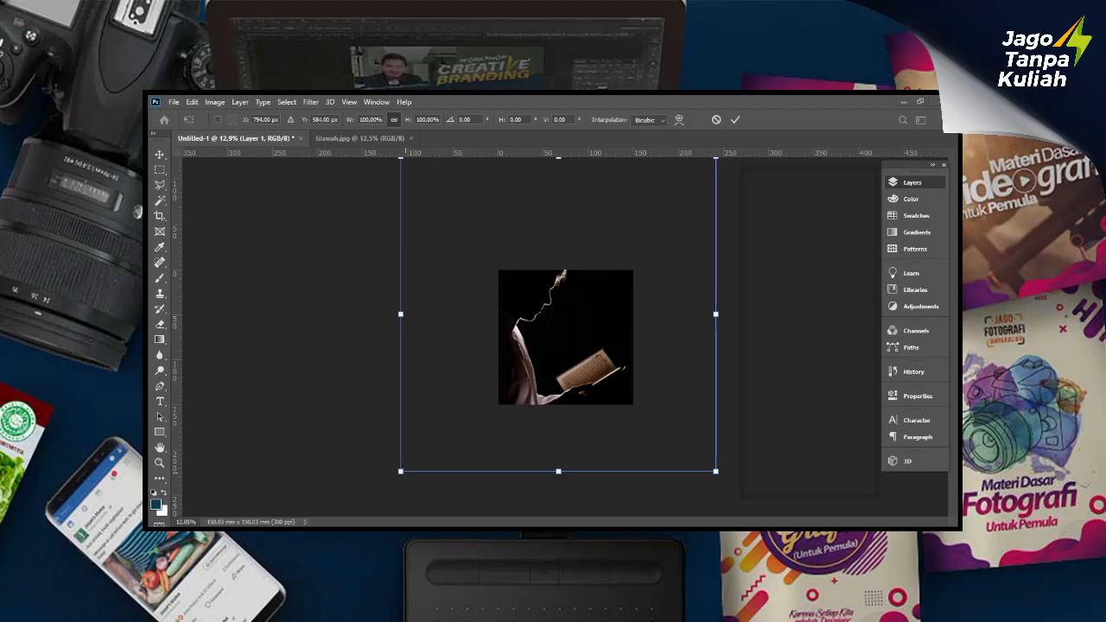
pyautogui.moveTo(403, 471); pyautogui.dragTo(508, 364)
pyautogui.moveTo(498, 355)
pyautogui.mouseDown()
pyautogui.moveTo(479, 377)
pyautogui.moveTo(491, 371)
pyautogui.mouseUp()
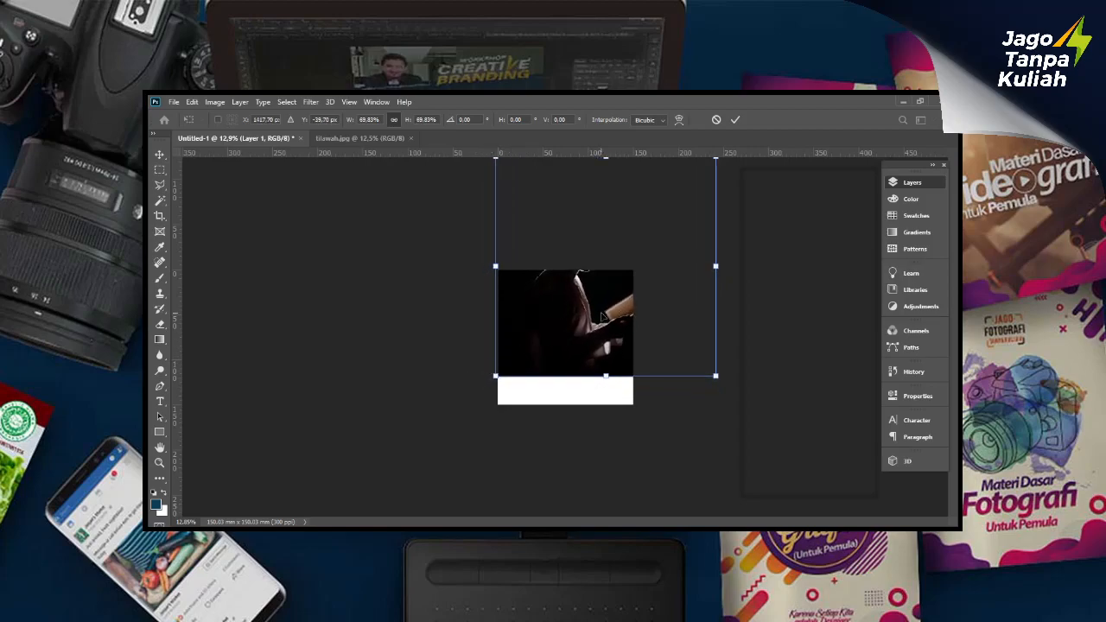
pyautogui.moveTo(602, 308); pyautogui.dragTo(605, 344)
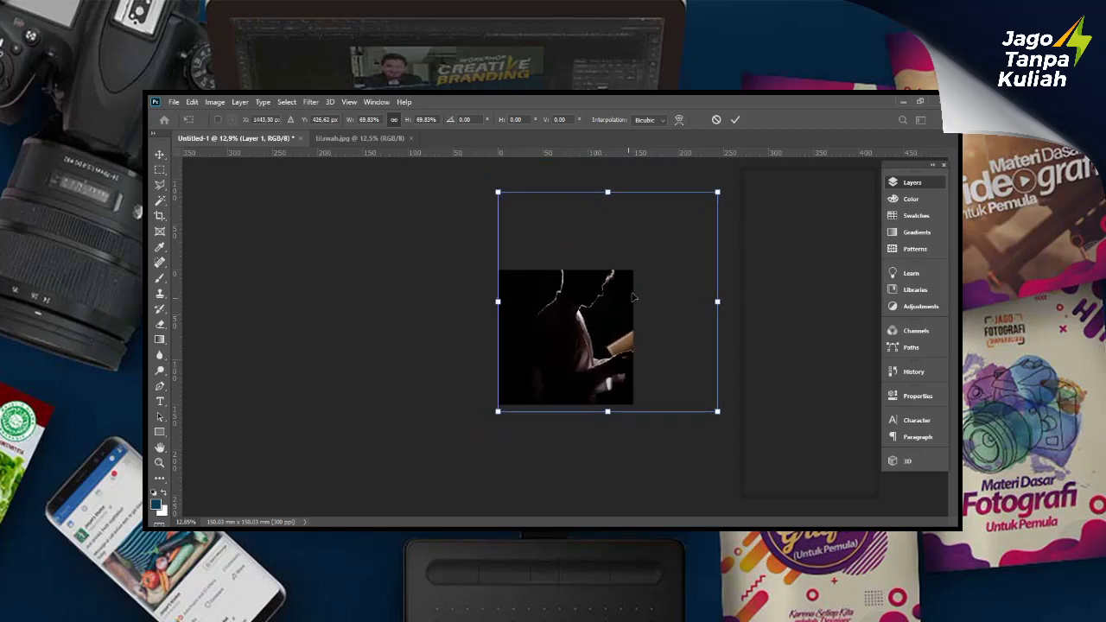
pyautogui.moveTo(717, 192); pyautogui.dragTo(666, 241)
pyautogui.scroll(3, 580, 339)
pyautogui.scroll(3, 595, 335)
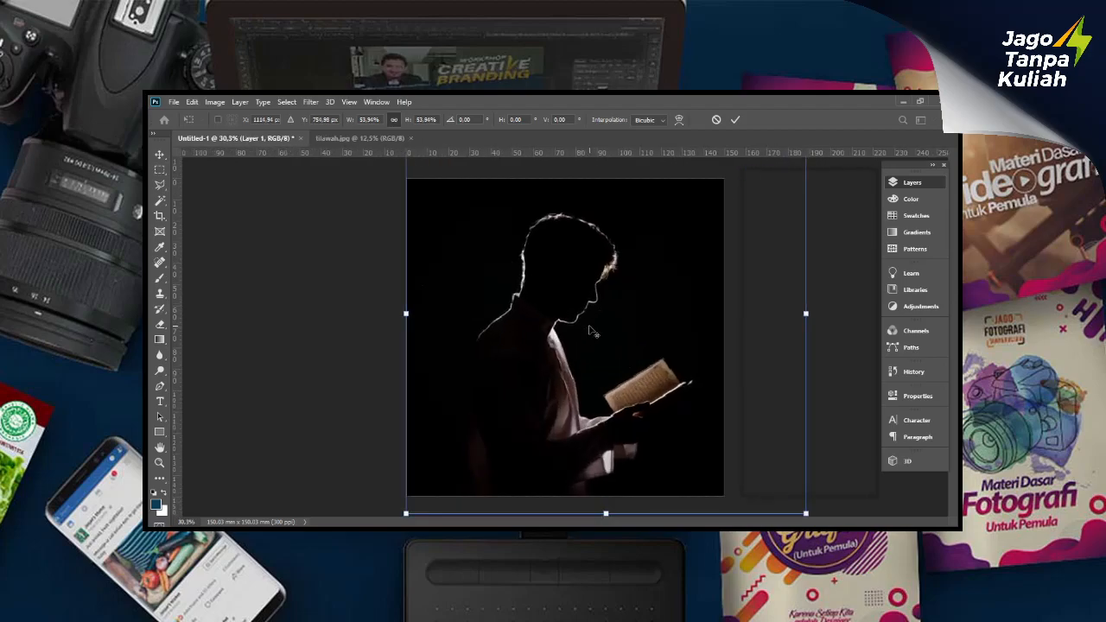
# Enlarge the photo to about 88%, shift the figure toward the canvas's left edge with the book in view, and apply the transform.
pyautogui.scroll(-3, 604, 322)
pyautogui.scroll(-3, 604, 322)
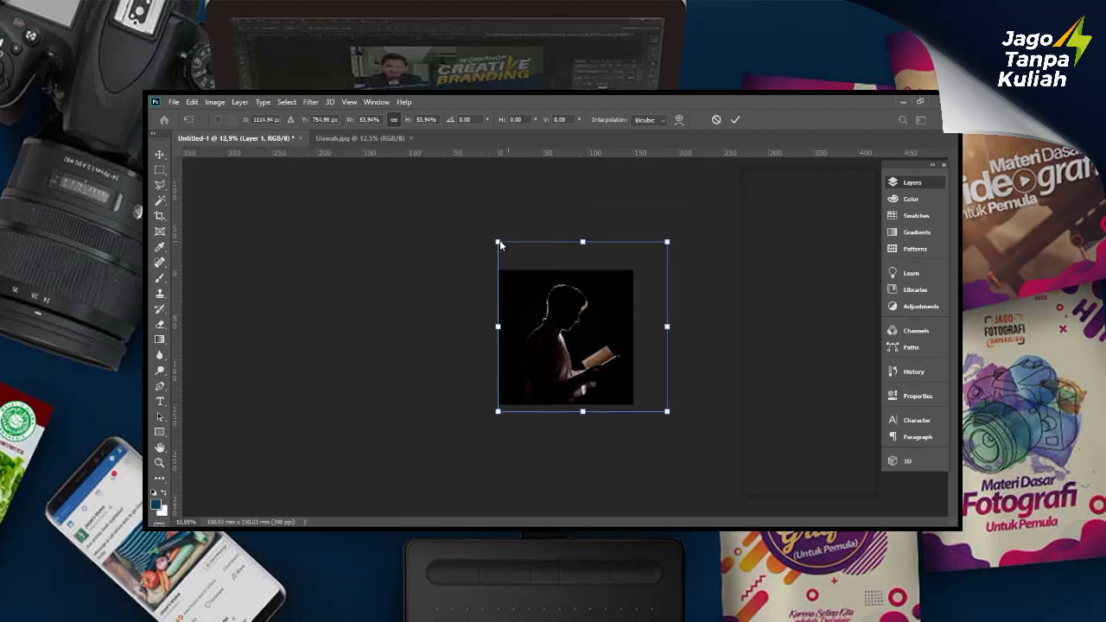
pyautogui.moveTo(500, 243); pyautogui.dragTo(447, 173)
pyautogui.moveTo(545, 327); pyautogui.dragTo(524, 358)
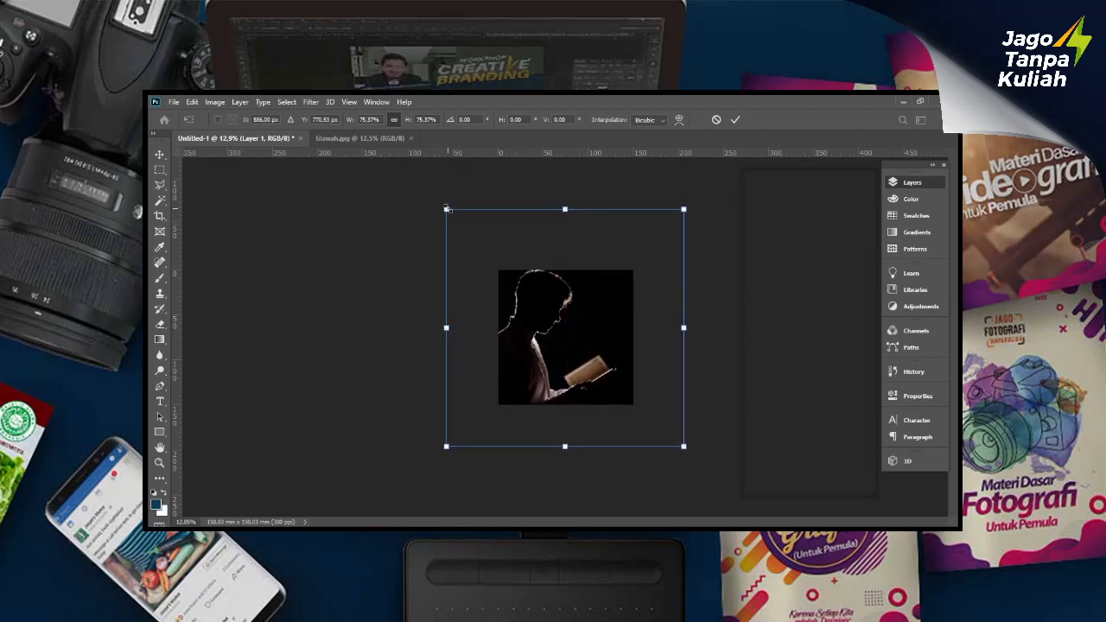
pyautogui.moveTo(446, 208); pyautogui.dragTo(406, 187)
pyautogui.moveTo(568, 319)
pyautogui.mouseDown()
pyautogui.moveTo(581, 321)
pyautogui.moveTo(568, 325)
pyautogui.mouseUp()
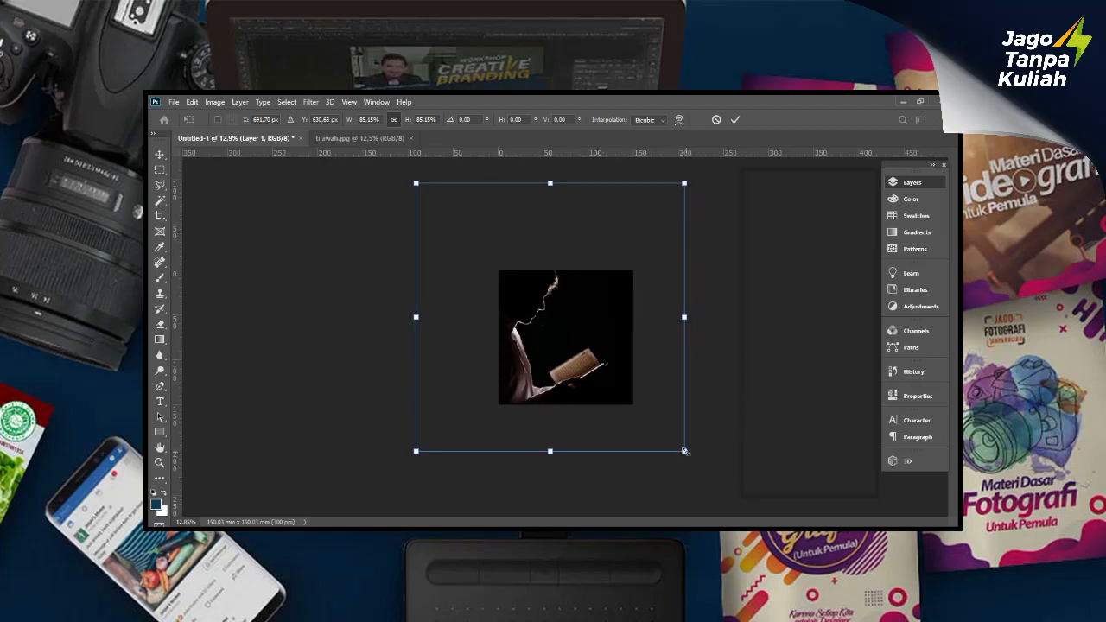
pyautogui.moveTo(685, 452); pyautogui.dragTo(701, 460)
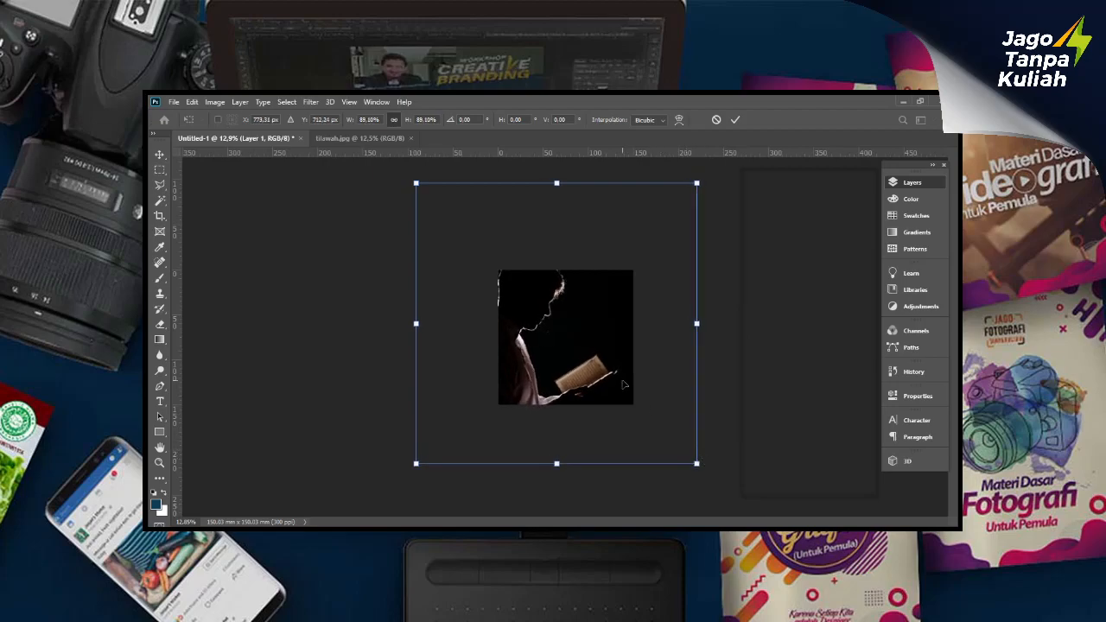
pyautogui.moveTo(610, 370); pyautogui.dragTo(605, 365)
pyautogui.moveTo(694, 463); pyautogui.dragTo(688, 458)
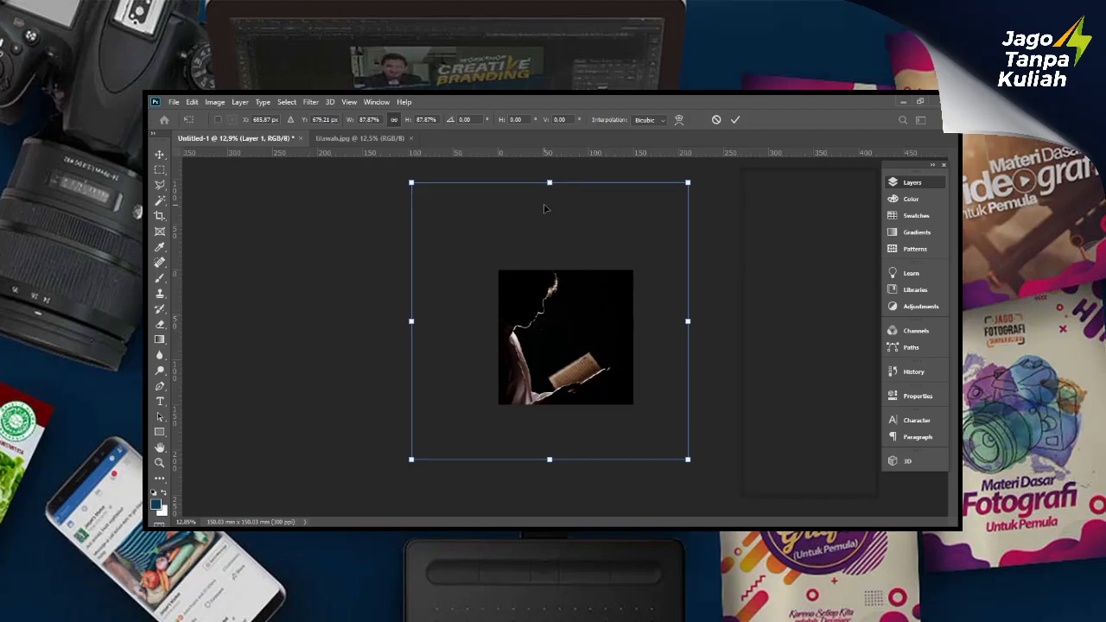
pyautogui.click(734, 119)
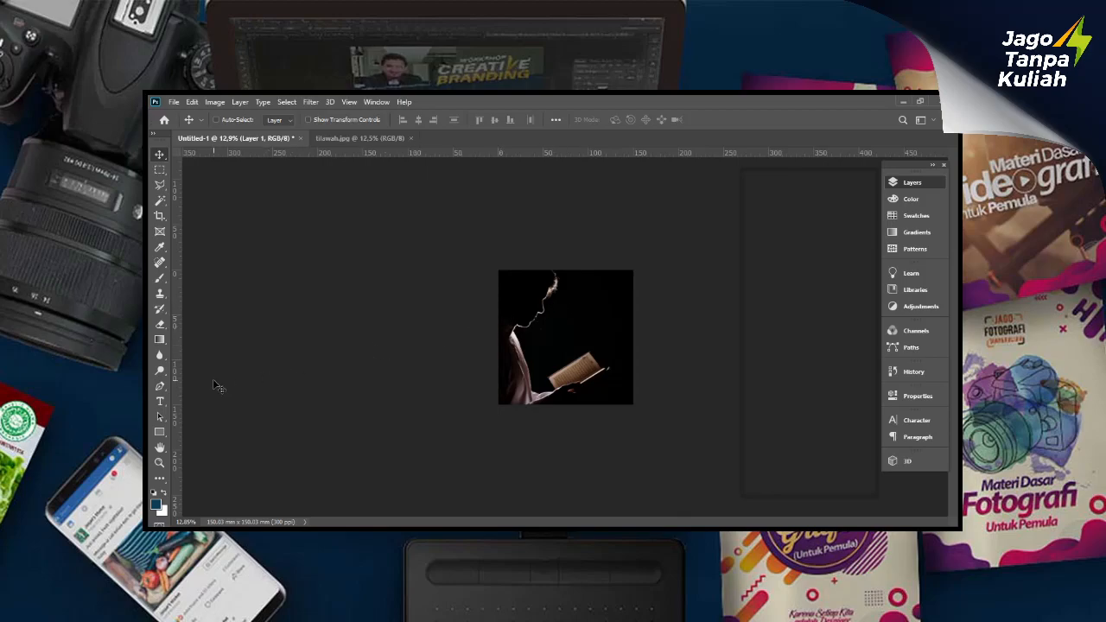
# Start a new line of text in the dark area between the figure's face and the book.
pyautogui.click(159, 402)
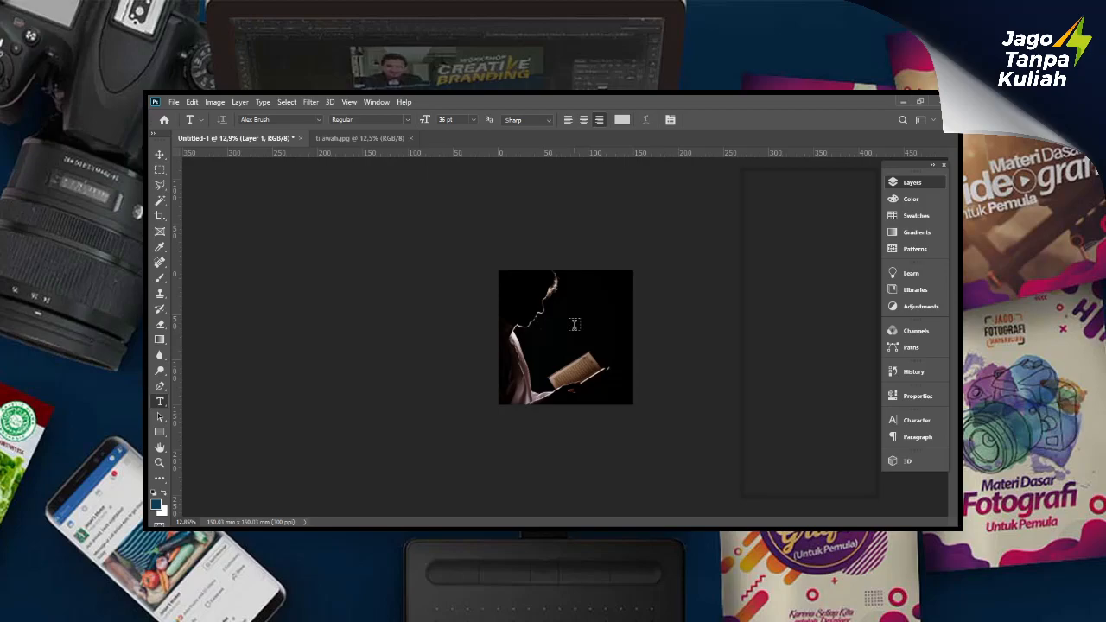
pyautogui.click(160, 463)
pyautogui.moveTo(571, 335); pyautogui.dragTo(615, 317)
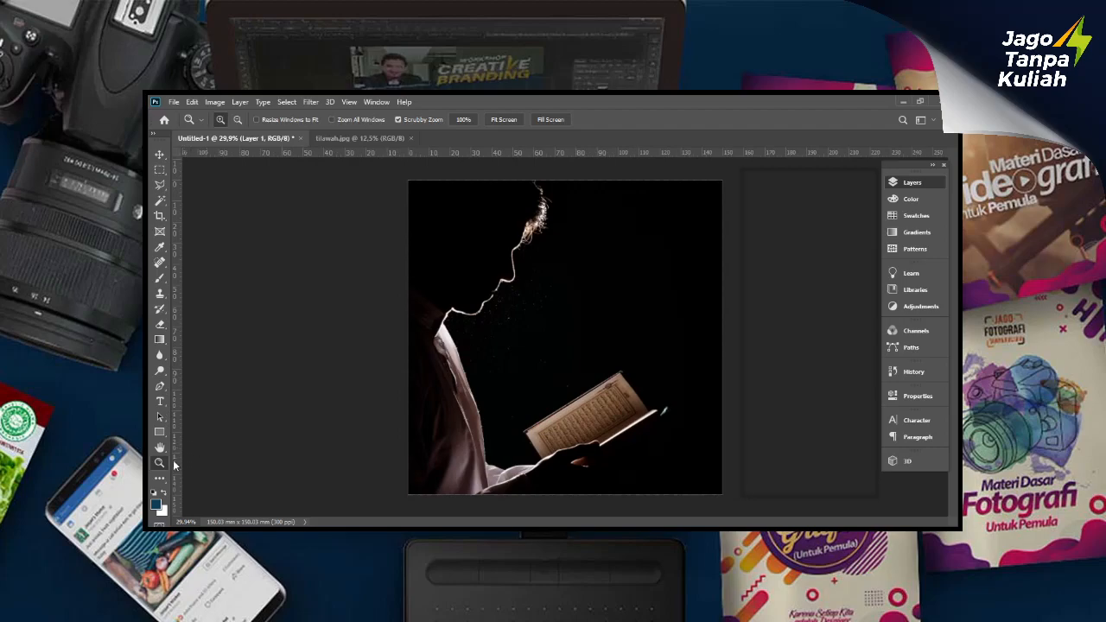
pyautogui.click(160, 402)
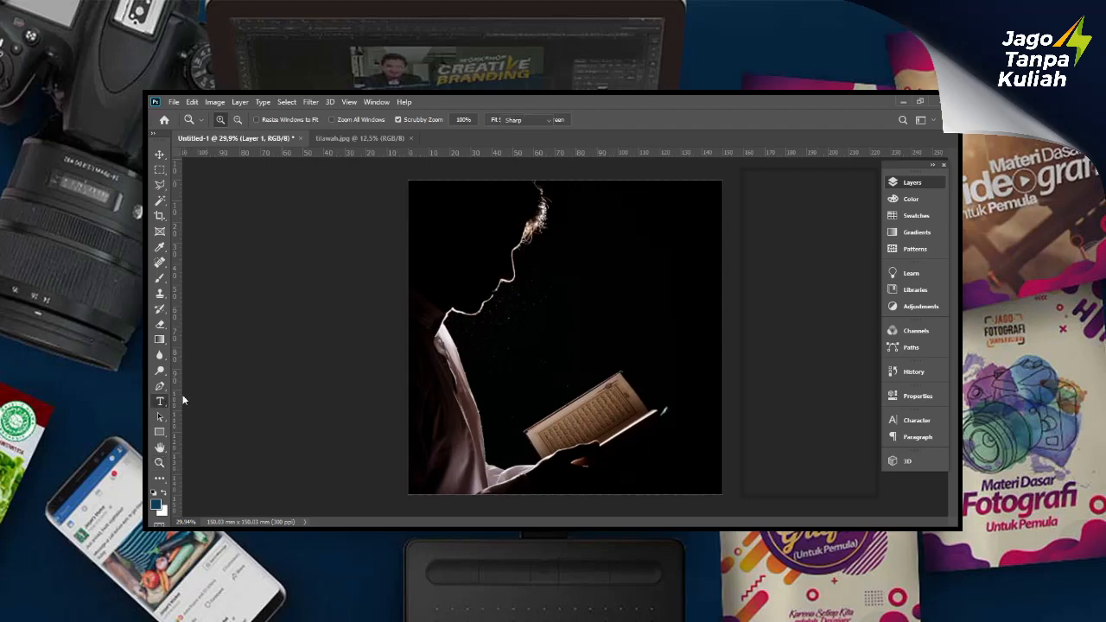
pyautogui.click(605, 325)
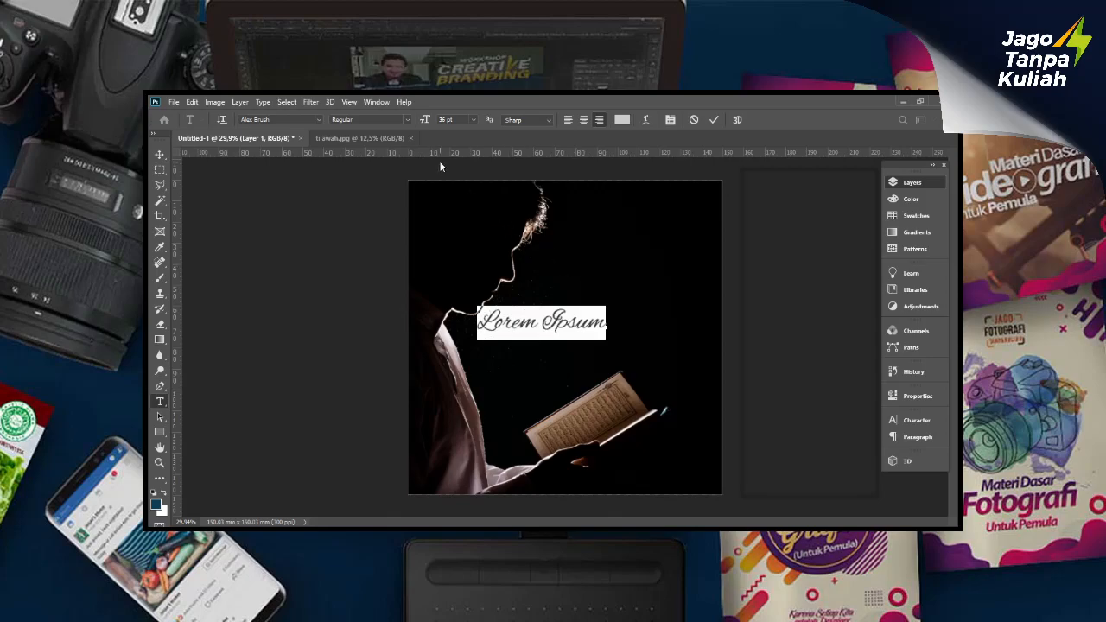
# Preview different fonts on the placeholder text and set it to Museo 300.
pyautogui.click(320, 118)
pyautogui.press('Down')
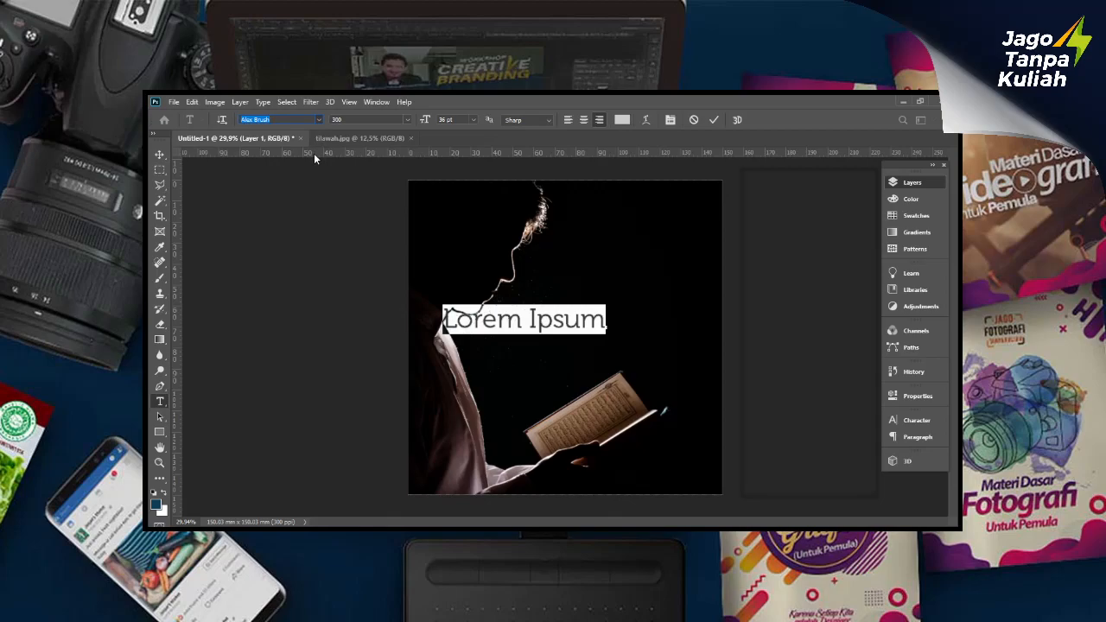
pyautogui.press('Down')
pyautogui.press('Down')
pyautogui.press('Down')
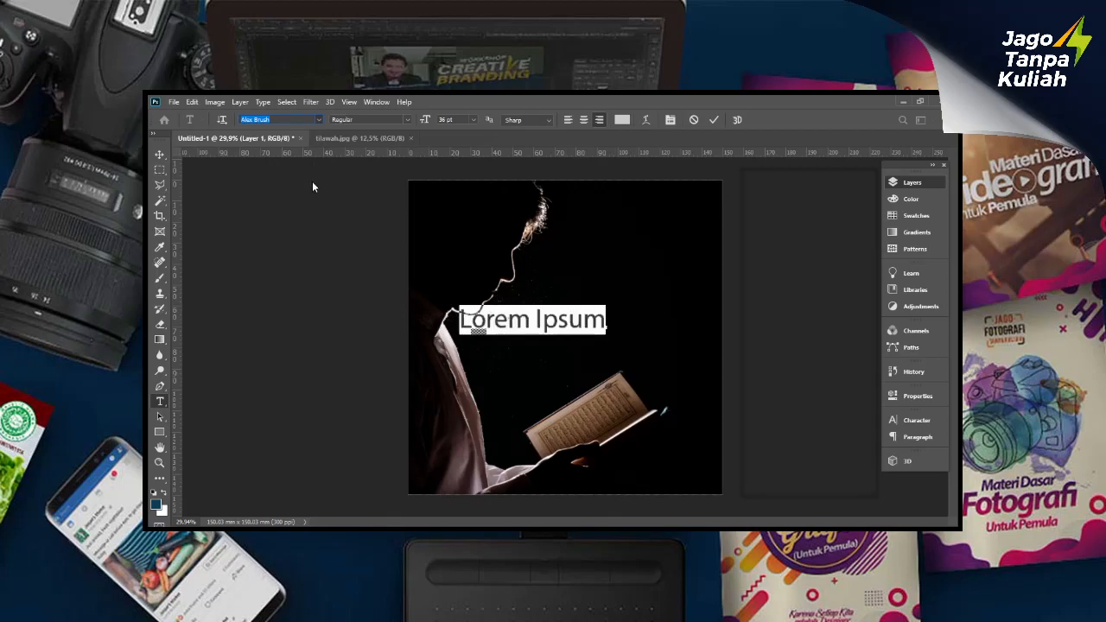
pyautogui.press('Down')
pyautogui.press('Down')
pyautogui.press('Down')
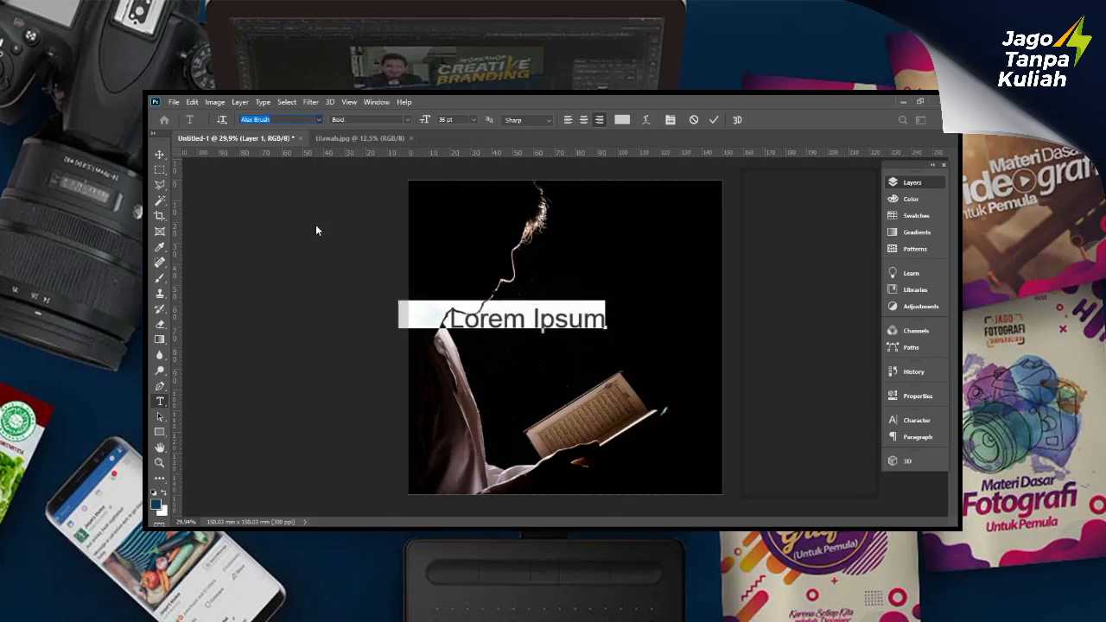
pyautogui.press('Down')
pyautogui.press('Down')
pyautogui.press('Down')
pyautogui.press('Down')
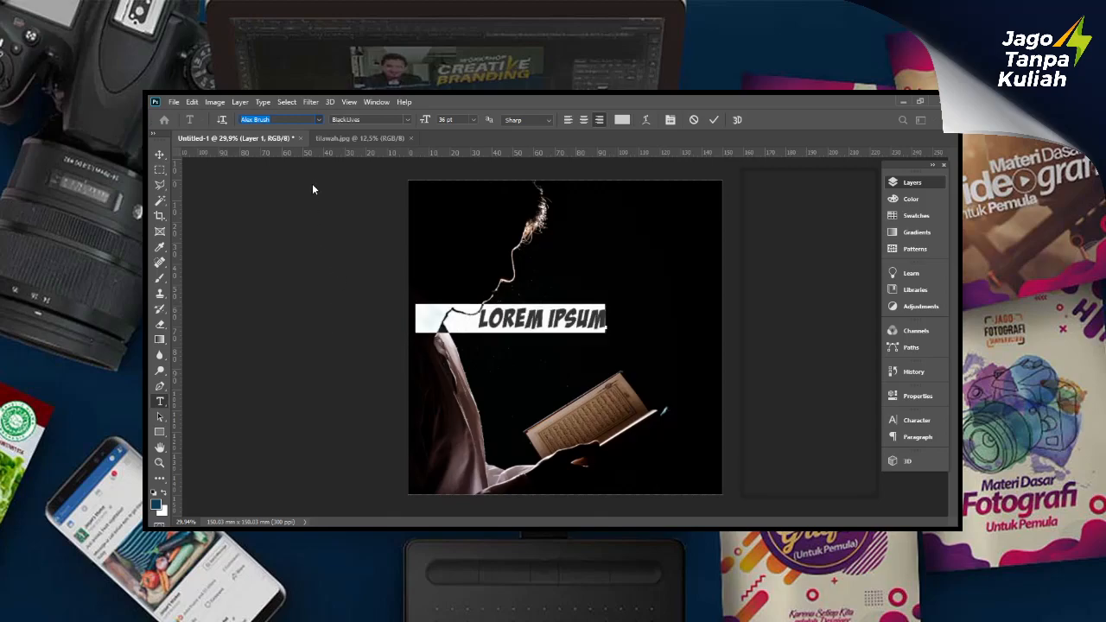
pyautogui.press('Down')
pyautogui.press('Down')
pyautogui.press('Down')
pyautogui.press('Down')
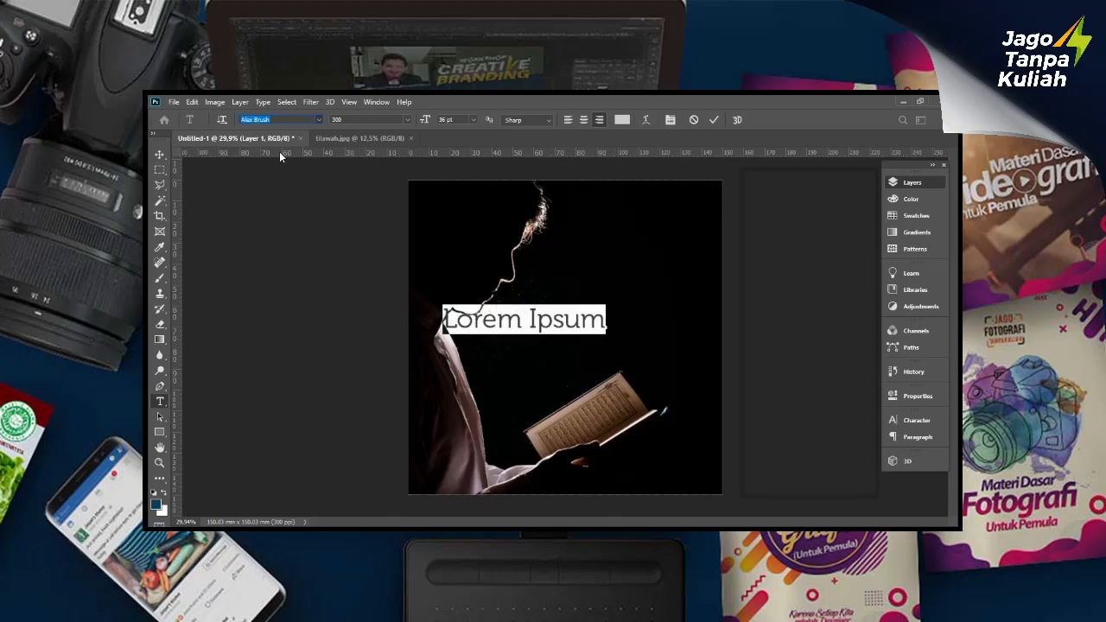
pyautogui.press('Down')
pyautogui.press('Return')
# Set the placeholder text to 12 pt and move it to the dark area near the canvas's upper right corner.
pyautogui.moveTo(531, 380); pyautogui.dragTo(619, 371)
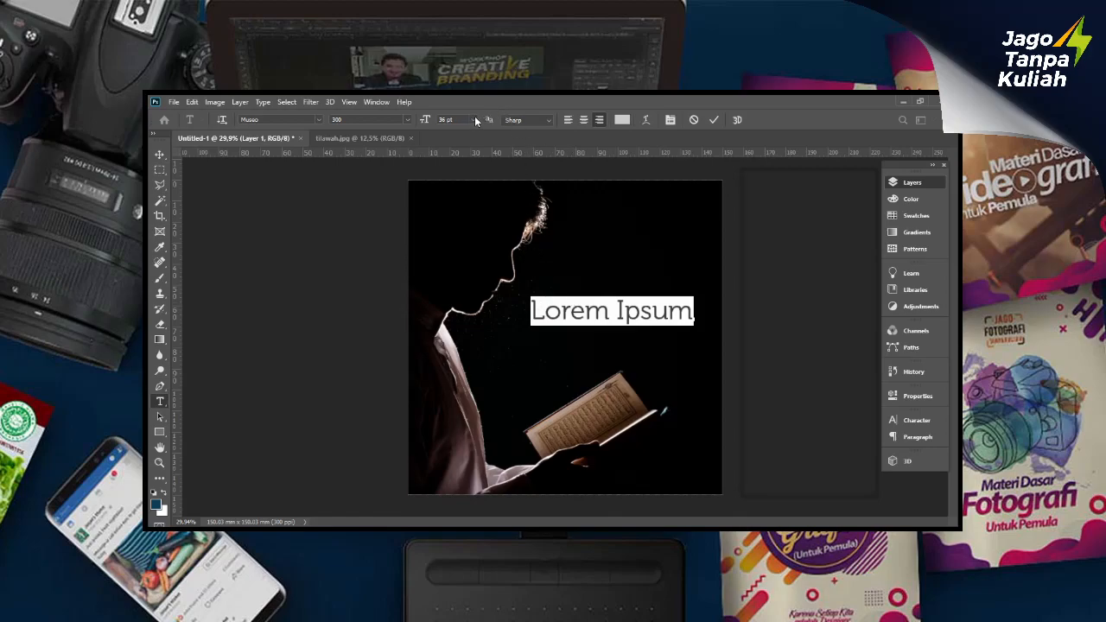
pyautogui.click(463, 188)
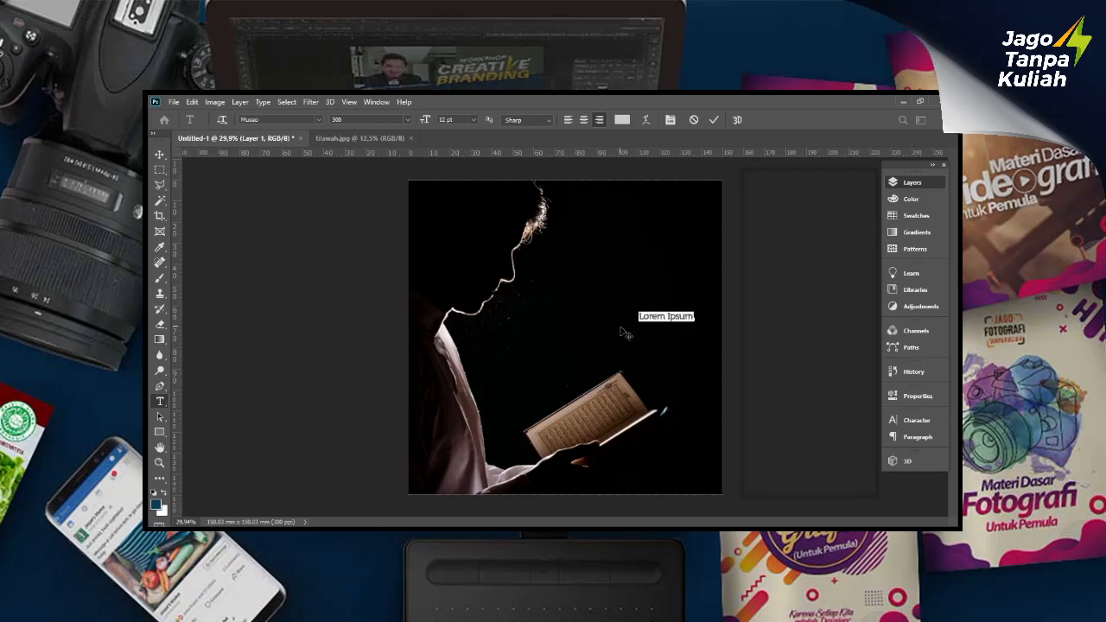
pyautogui.moveTo(666, 352); pyautogui.dragTo(665, 236)
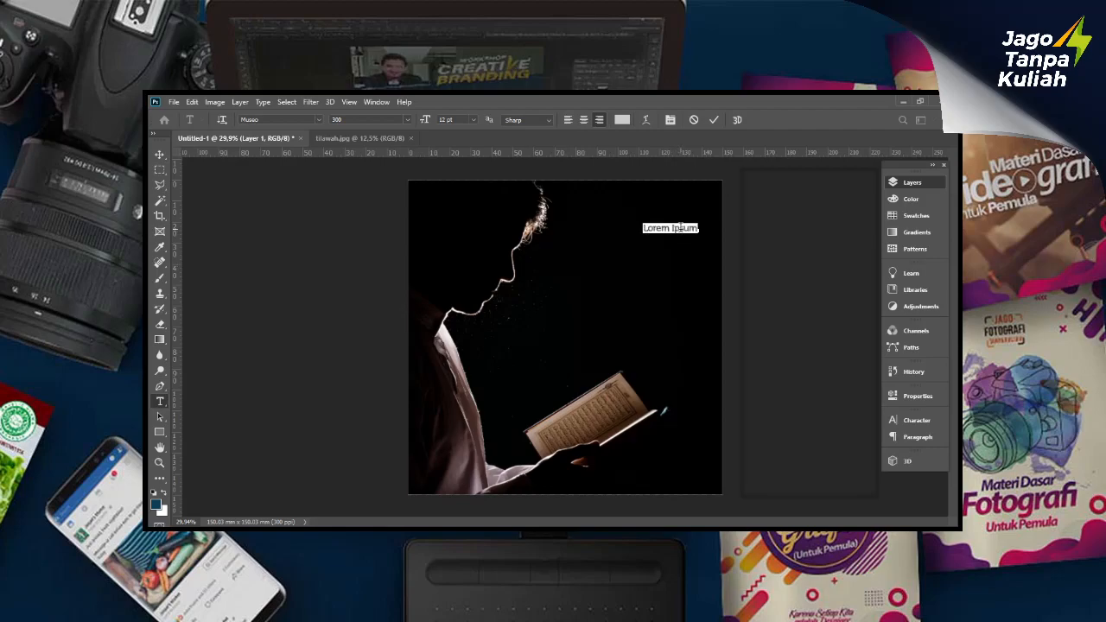
# Replace the placeholder with "Jika kamu ingin berkomunikasi dengan Allah kerjakan sholat.", broken after "ingin", "Allah" and "sholat.".
pyautogui.tripleClick(674, 227)
pyautogui.press('BackSpace')
pyautogui.write('Jika')
pyautogui.write('.')
pyautogui.write('kamu')
pyautogui.write('ingin')
pyautogui.press('Return')
pyautogui.write('ber')
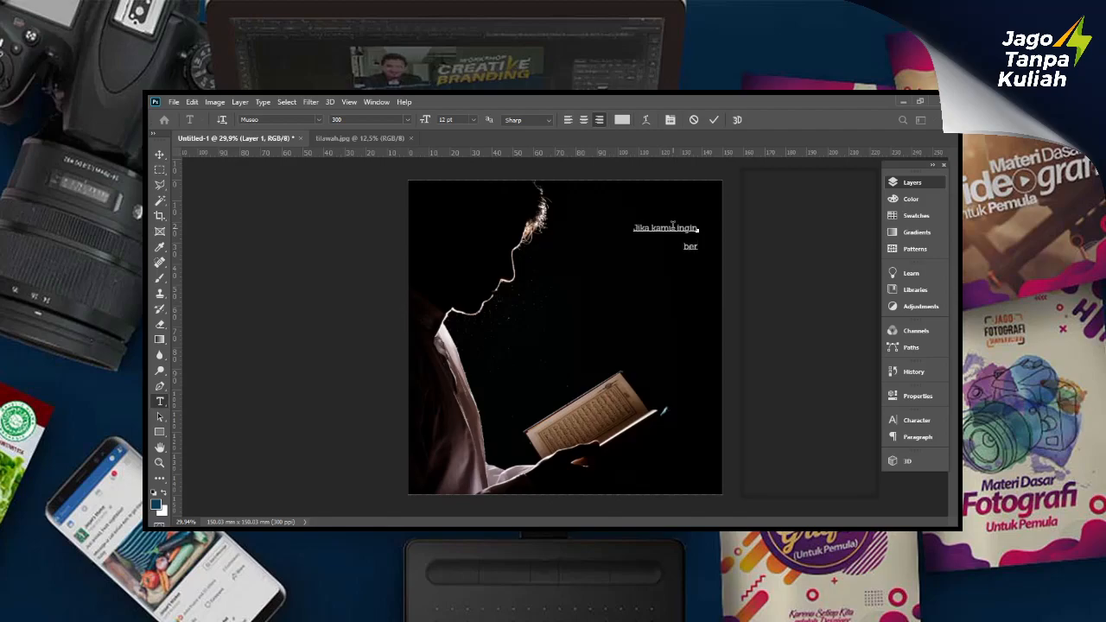
pyautogui.write('komunikasi dengan Alla')
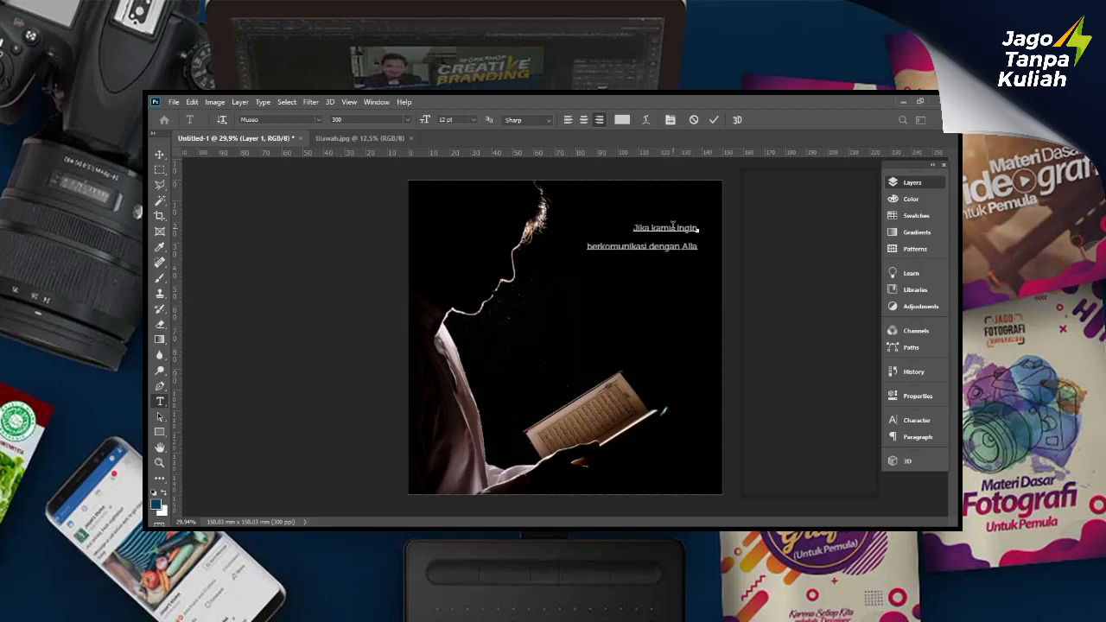
pyautogui.write('h ')
pyautogui.write('kerjaka')
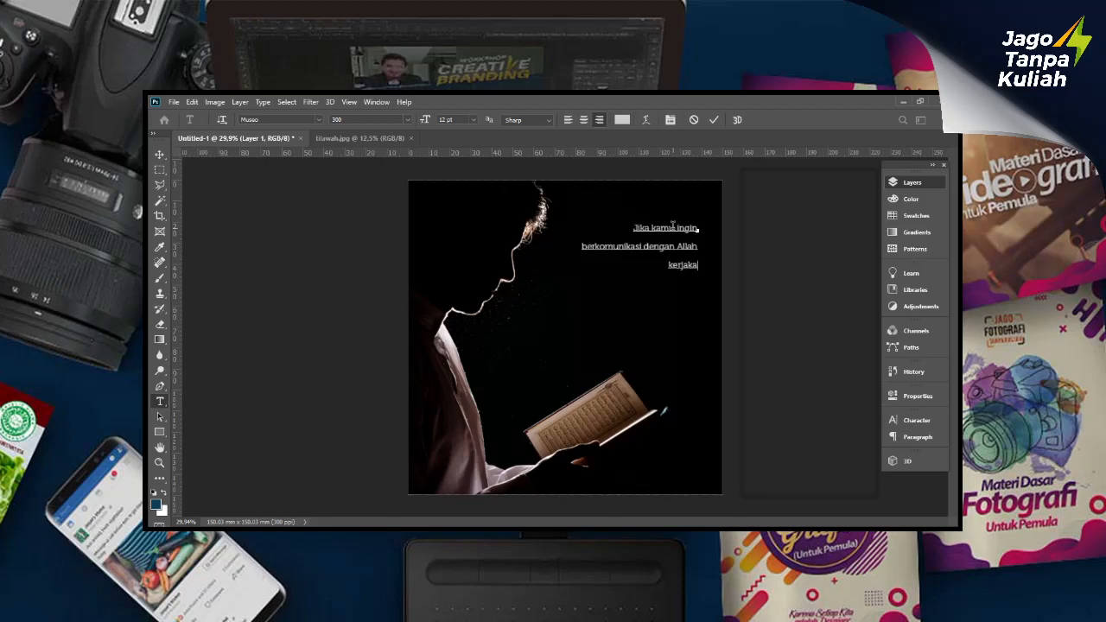
pyautogui.write('n sholat')
pyautogui.press('Return')
# Add the lines "Jika kamu ingin Allah", "berkomunikasi kepadamu" and "bacalah" to the quote and commit the text.
pyautogui.write('Jika kamu')
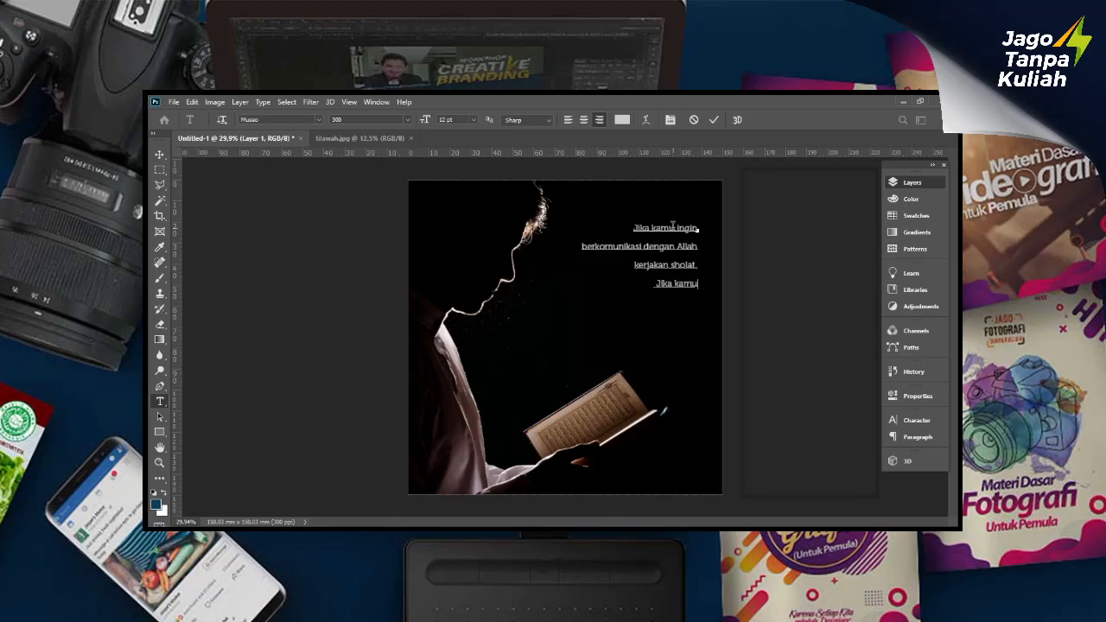
pyautogui.write(' ingin Allah')
pyautogui.press('Return')
pyautogui.write('berkomuni')
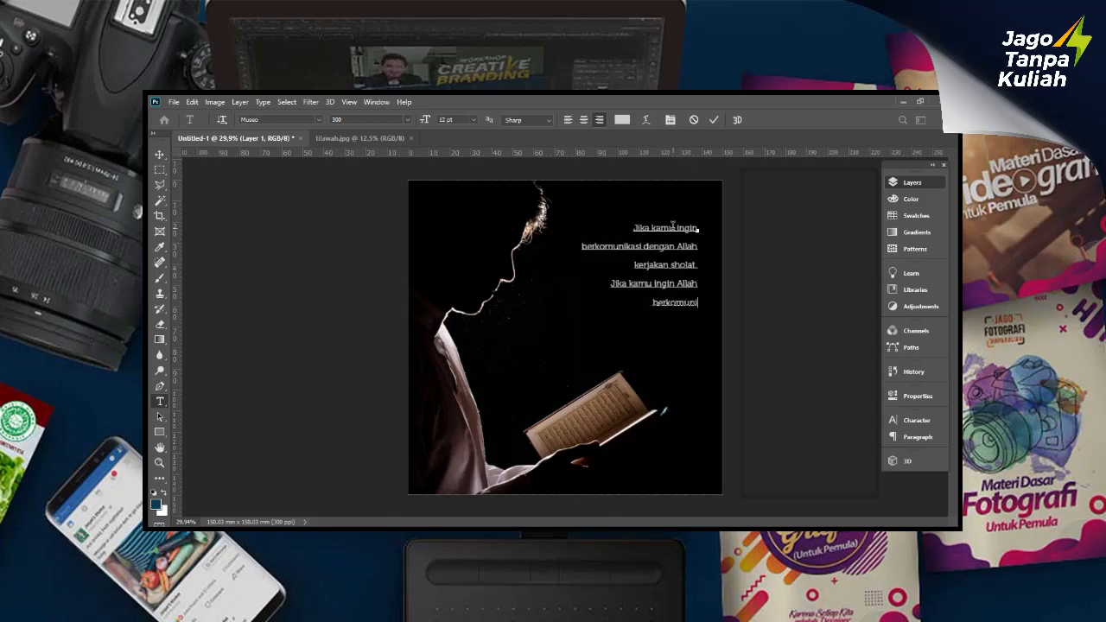
pyautogui.write('kasi ')
pyautogui.write('kepadamu ')
pyautogui.write('bacalah')
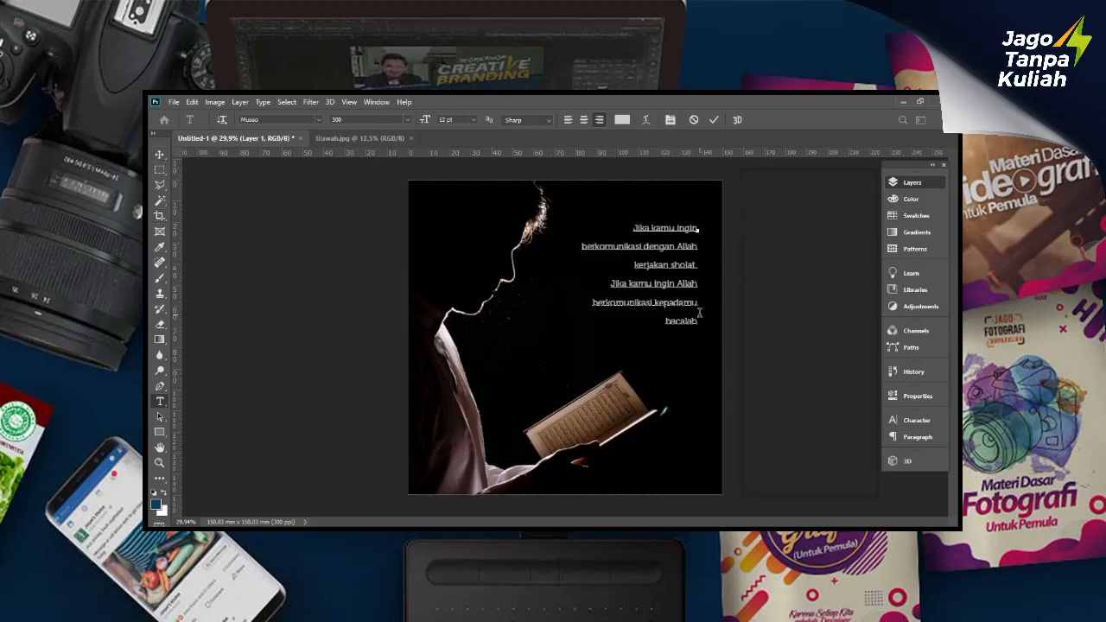
pyautogui.click(812, 257)
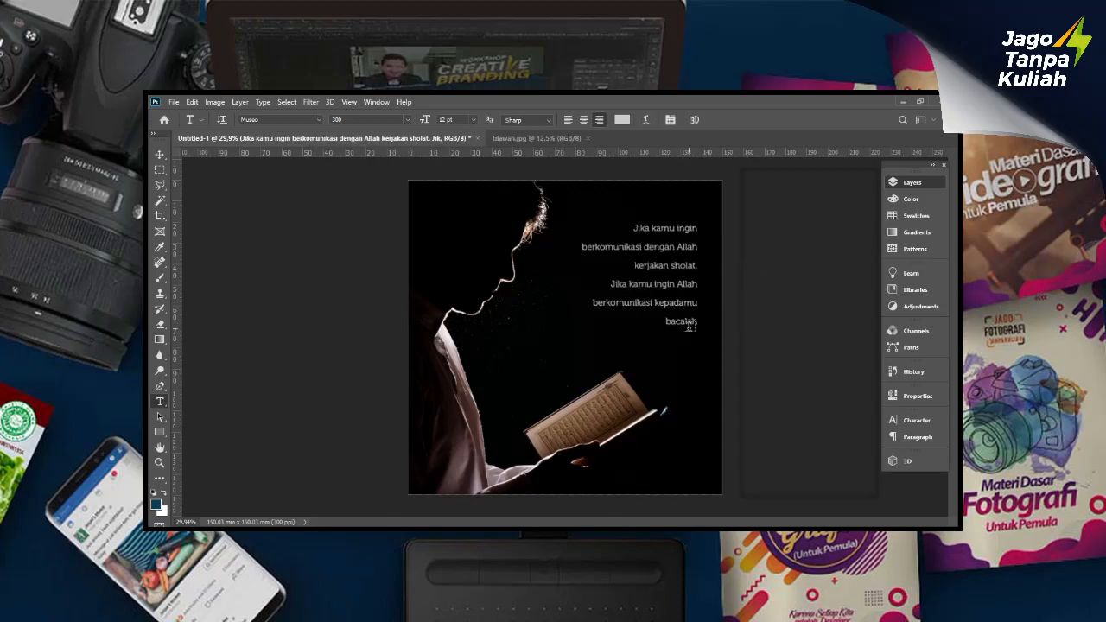
# Create a separate text layer reading "Al-Qur'an" above the book.
pyautogui.click(553, 348)
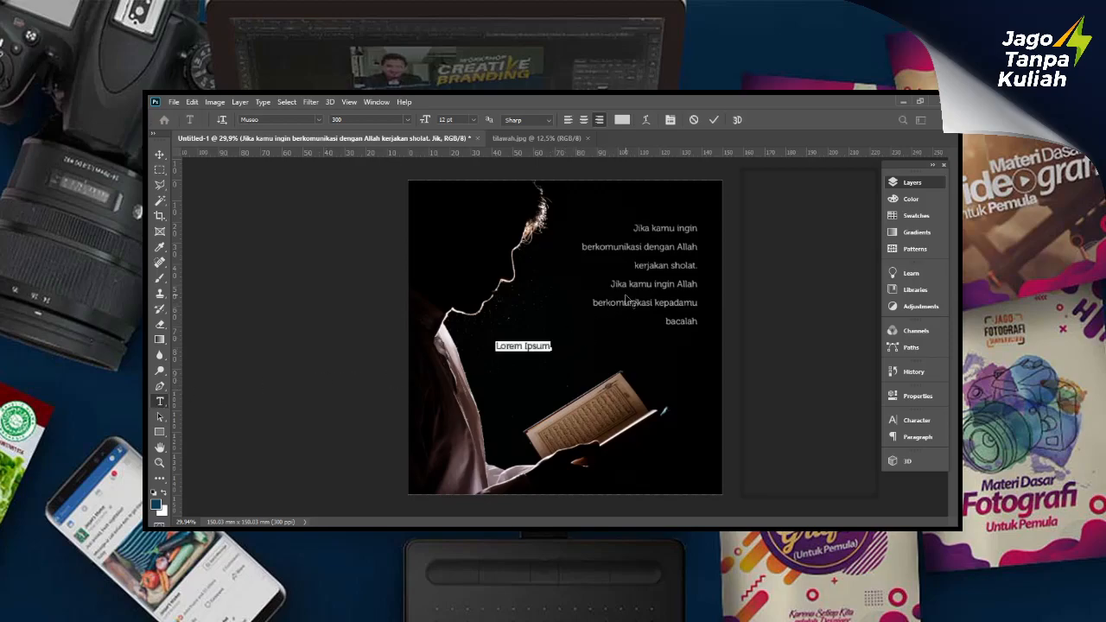
pyautogui.press('BackSpace')
pyautogui.write("Al-Qur'an")
pyautogui.hotkey('ctrl', 'Return')
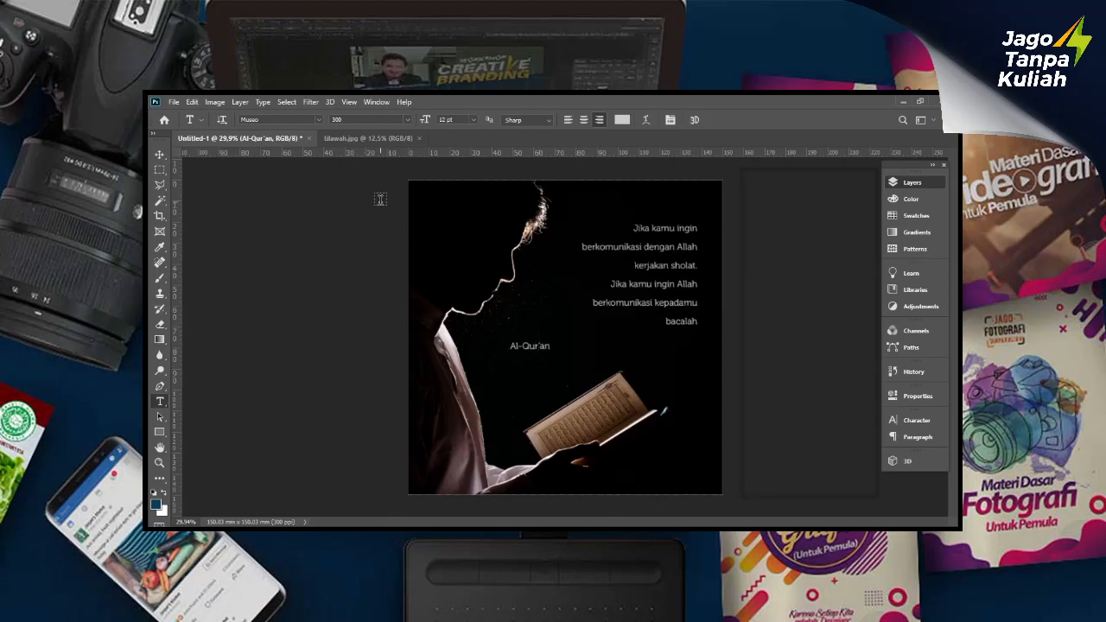
# Change "Al-Qur'an" to the Alex Brush font, enlarge it to about 30.7 pt and place it right below "bacalah".
pyautogui.click(319, 117)
pyautogui.click(332, 359)
pyautogui.hotkey('ctrl', 't')
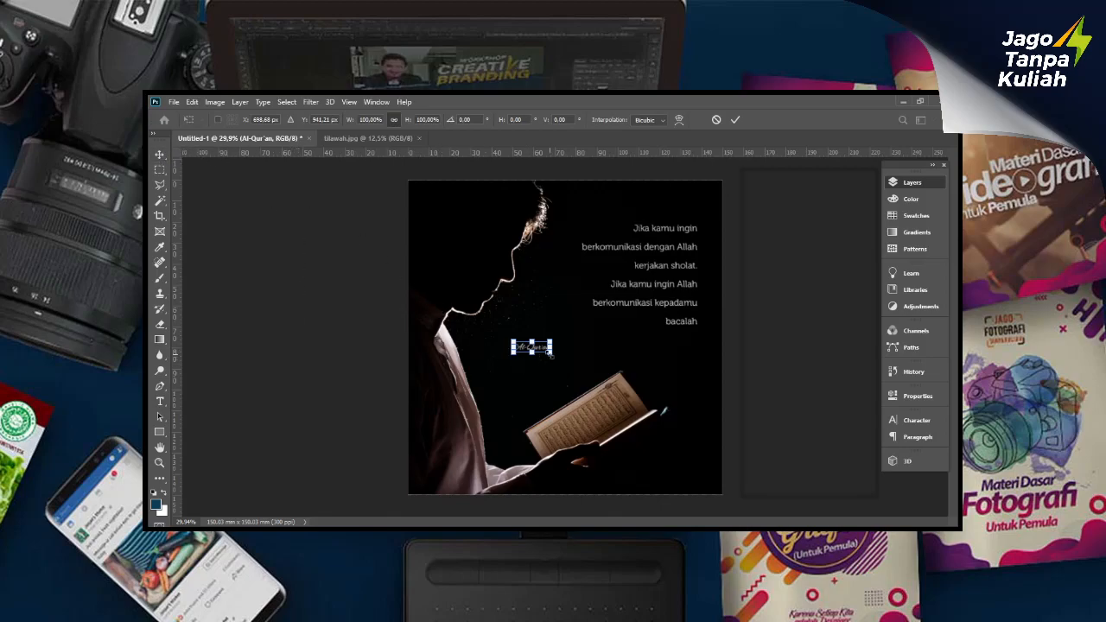
pyautogui.moveTo(550, 353); pyautogui.dragTo(675, 345)
pyautogui.press('Return')
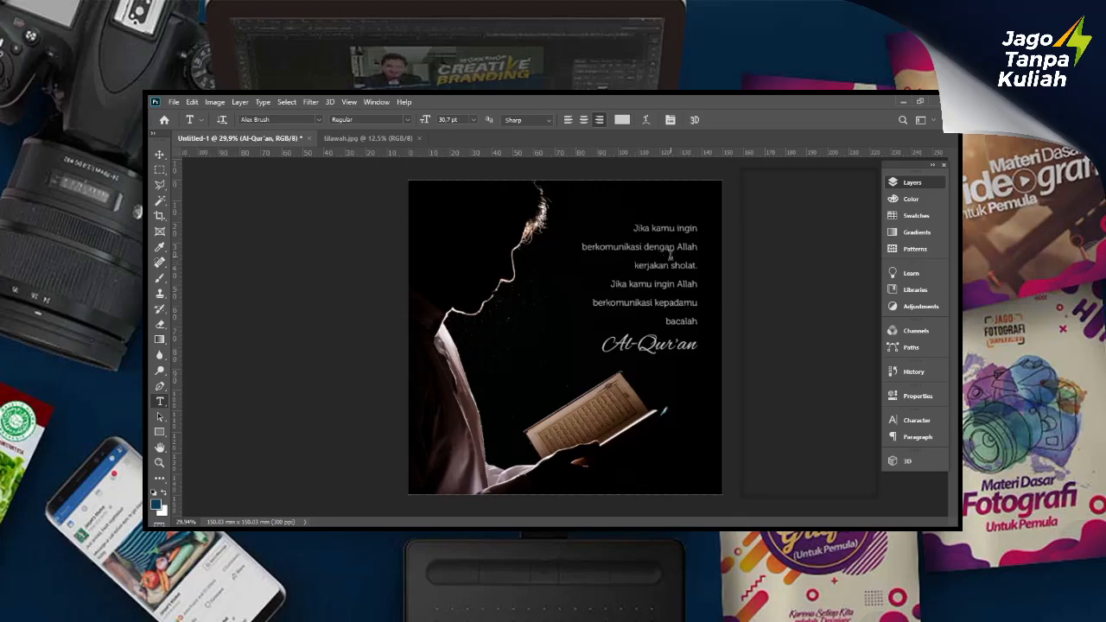
# Try centre and left alignment on the quote text, ending with right alignment again.
pyautogui.click(650, 228)
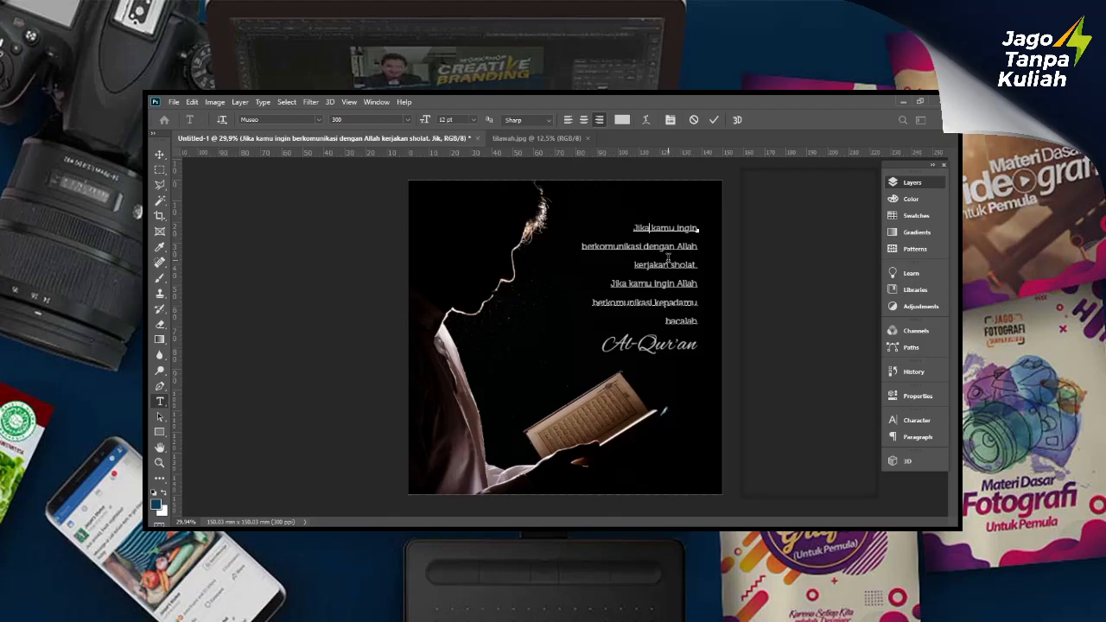
pyautogui.click(583, 120)
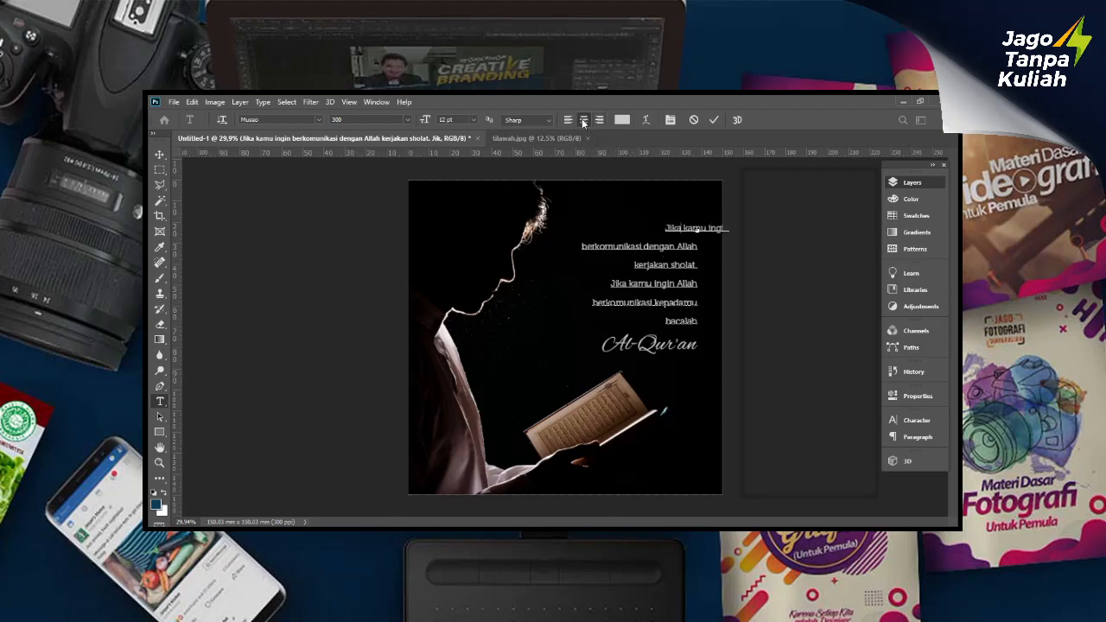
pyautogui.click(599, 120)
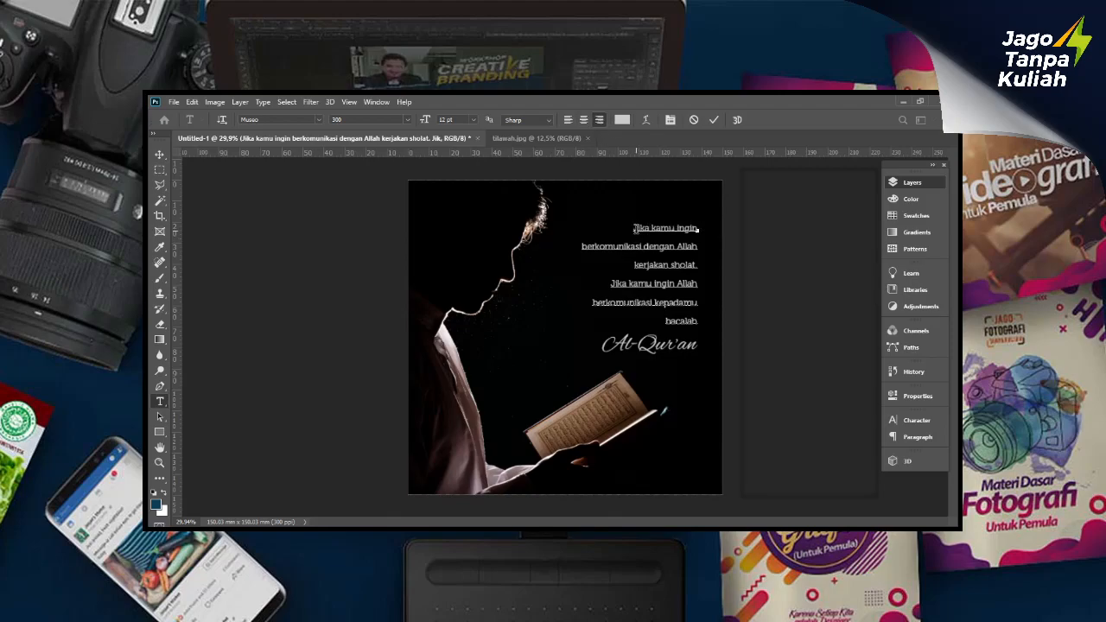
pyautogui.moveTo(633, 229); pyautogui.dragTo(707, 345)
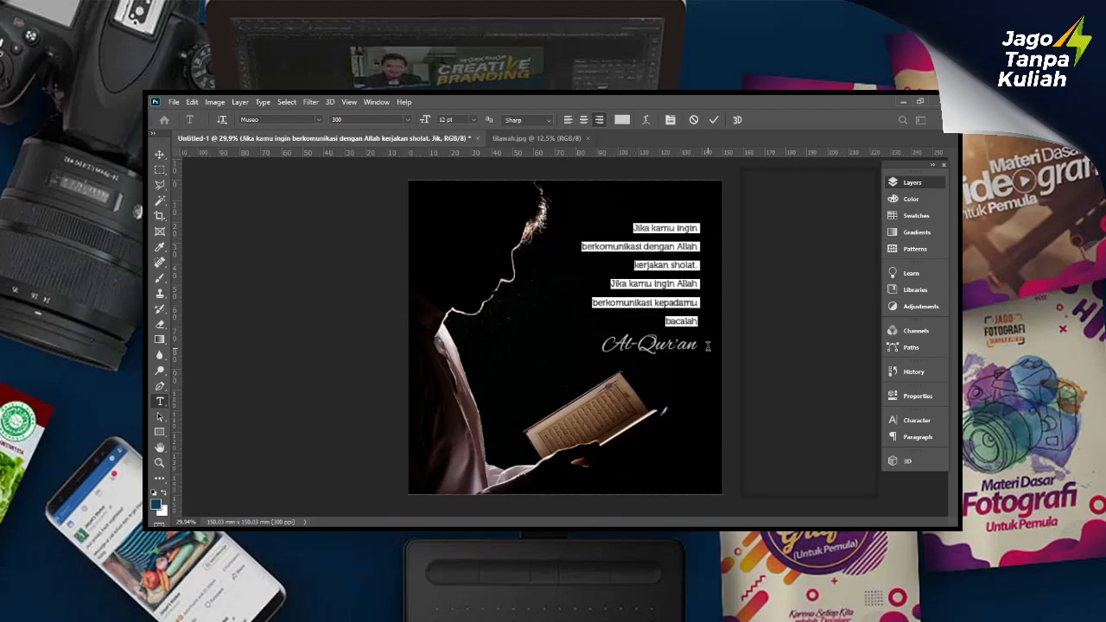
pyautogui.click(569, 120)
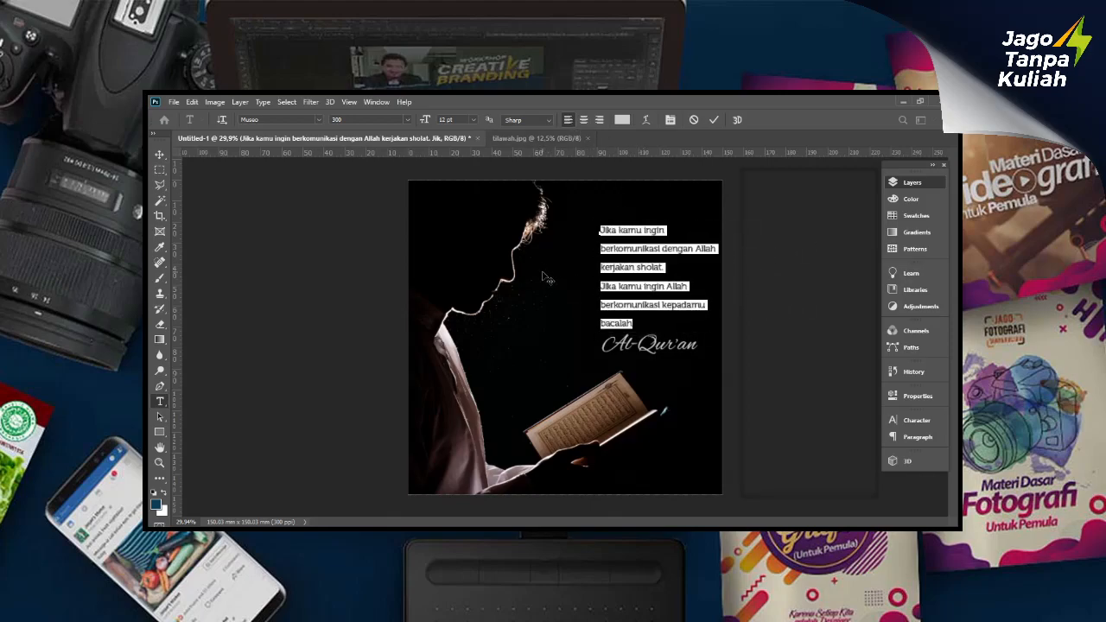
pyautogui.moveTo(546, 277); pyautogui.dragTo(515, 288)
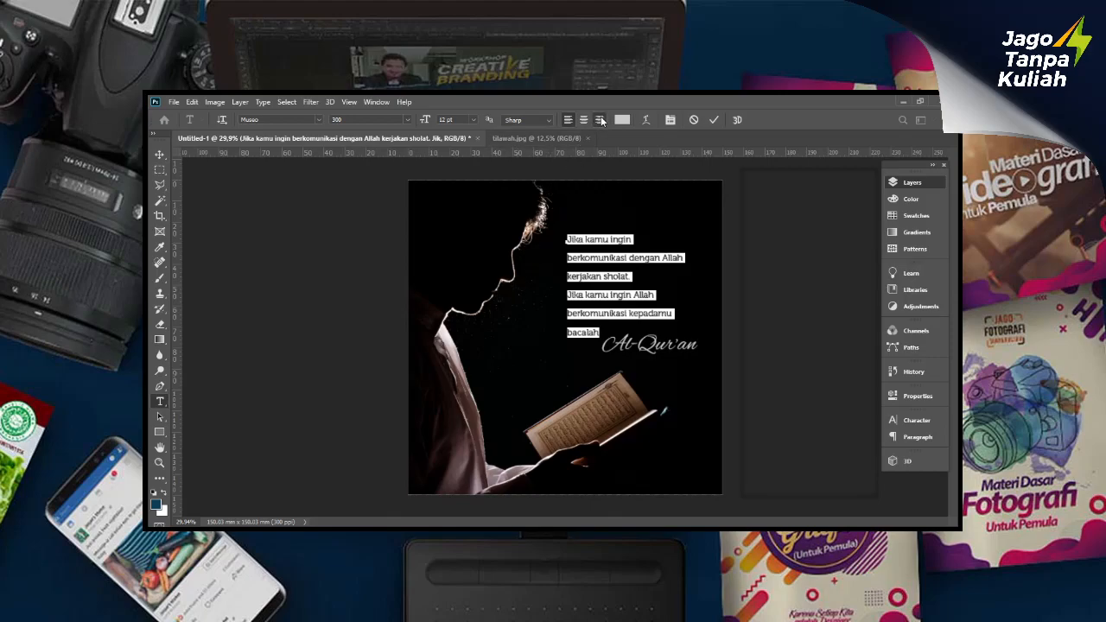
pyautogui.click(600, 120)
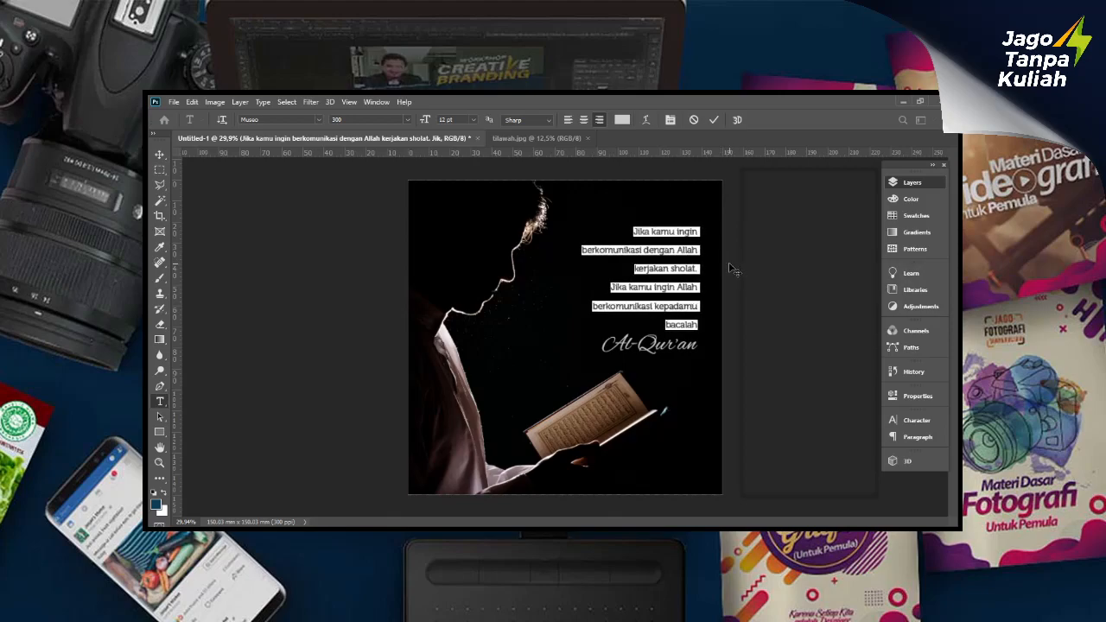
# Increase the whole quote's font size to 14 pt and shift it up slightly, away from "Al-Qur'an".
pyautogui.click(657, 244)
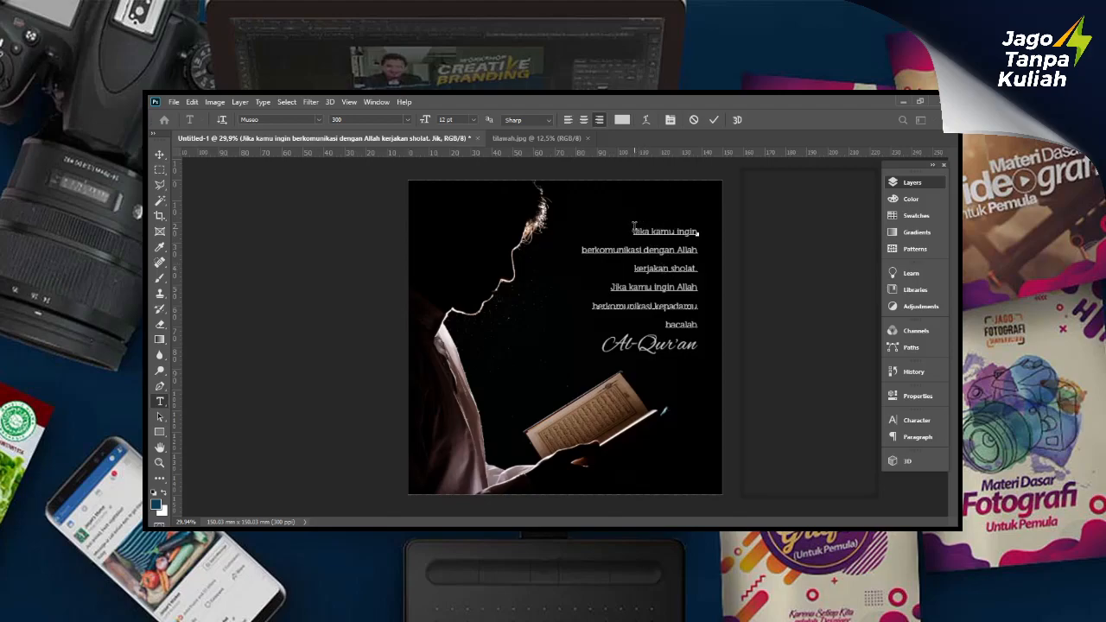
pyautogui.moveTo(629, 230); pyautogui.dragTo(737, 356)
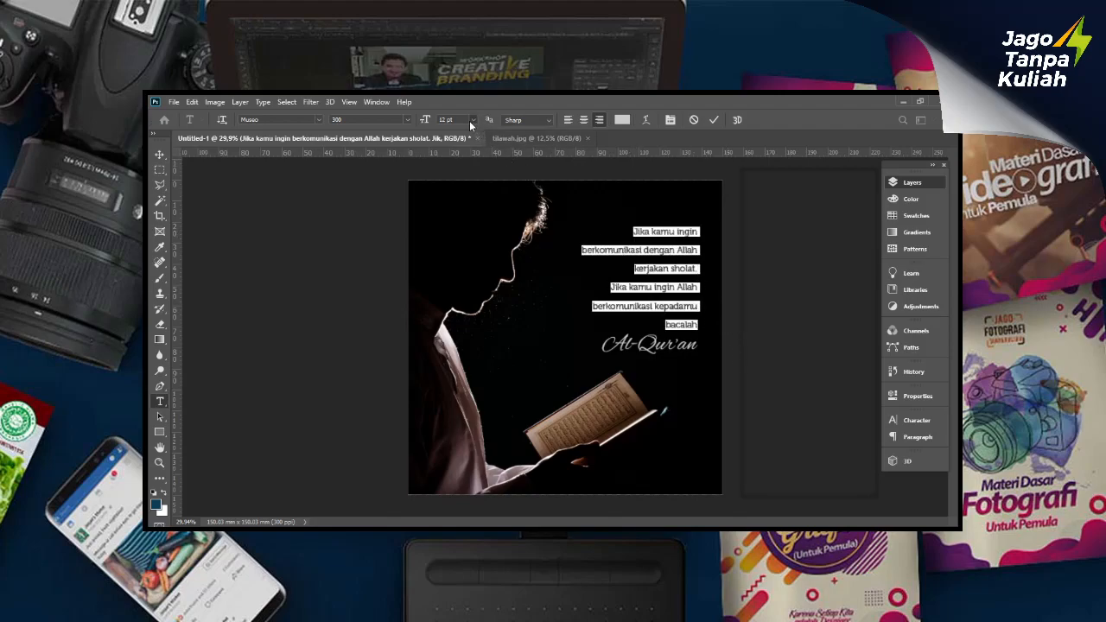
pyautogui.hotkey('ctrl', 'shift', '.')
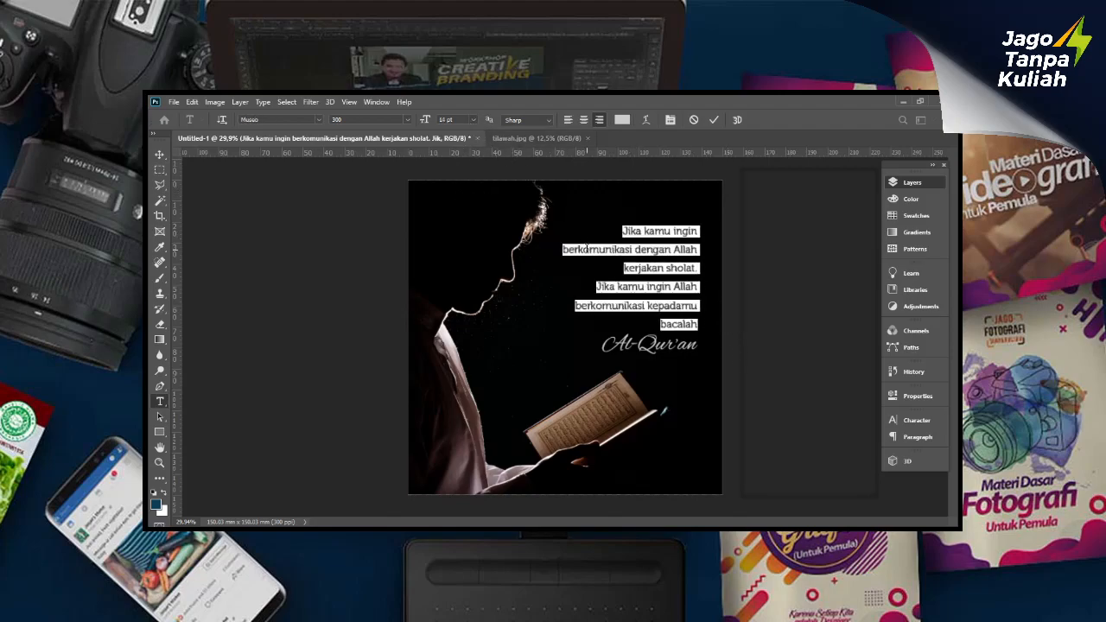
pyautogui.hotkey('alt', 'shift', 'Up')
pyautogui.hotkey('alt', 'shift', 'Up')
pyautogui.hotkey('alt', 'shift', 'Up')
pyautogui.hotkey('alt', 'shift', 'Up')
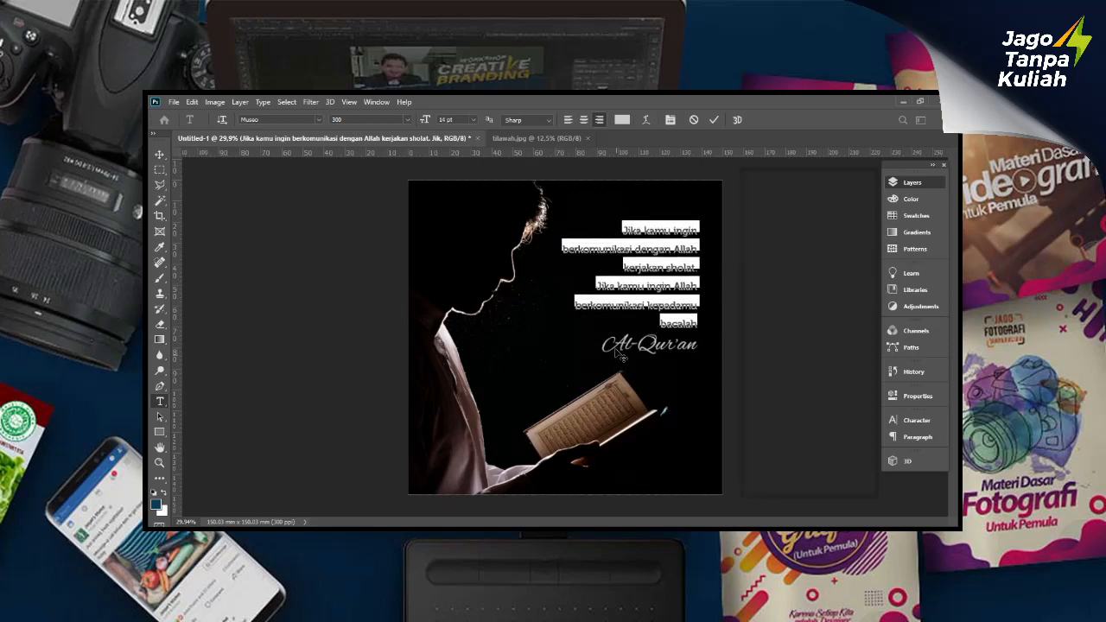
# Enlarge the line "kerjakan sholat." in the quote text to 18 pt.
pyautogui.tripleClick(654, 259)
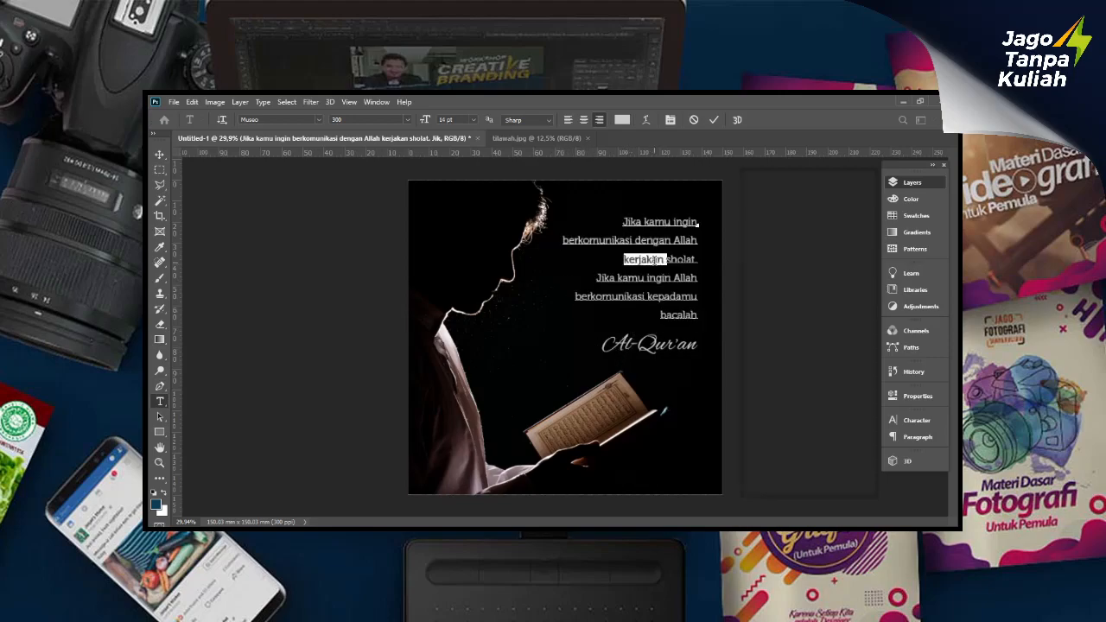
pyautogui.click(654, 259)
pyautogui.moveTo(622, 259); pyautogui.dragTo(734, 263)
pyautogui.click(660, 269)
pyautogui.doubleClick(659, 260)
pyautogui.tripleClick(658, 260)
pyautogui.click(461, 229)
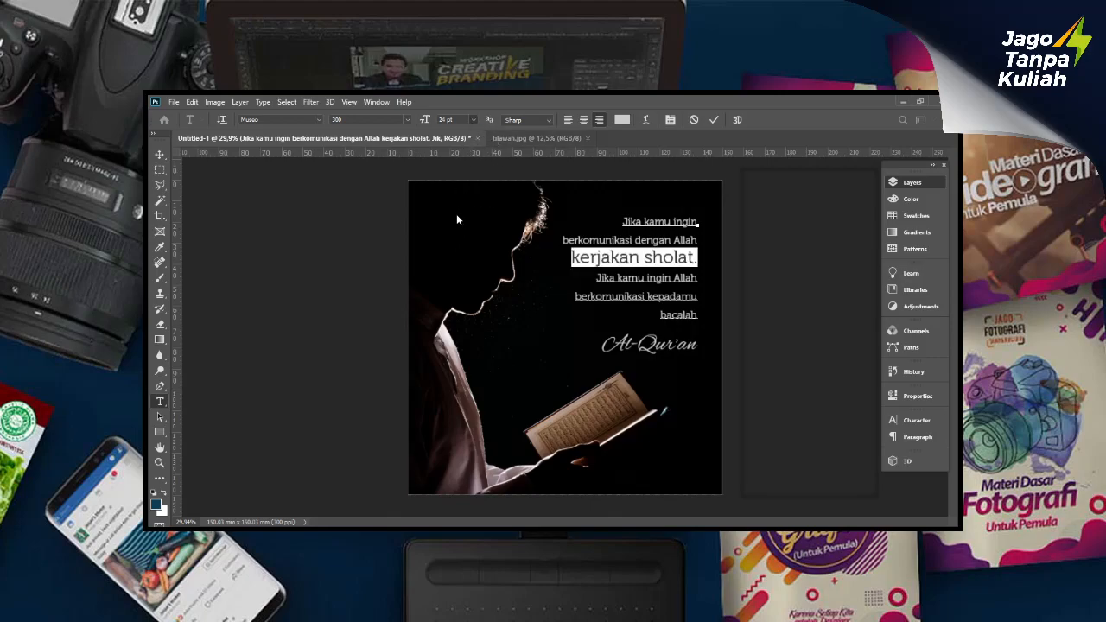
pyautogui.hotkey('ctrl', 'shift', ',')
pyautogui.hotkey('ctrl', 'shift', ',')
pyautogui.hotkey('ctrl', 'shift', ',')
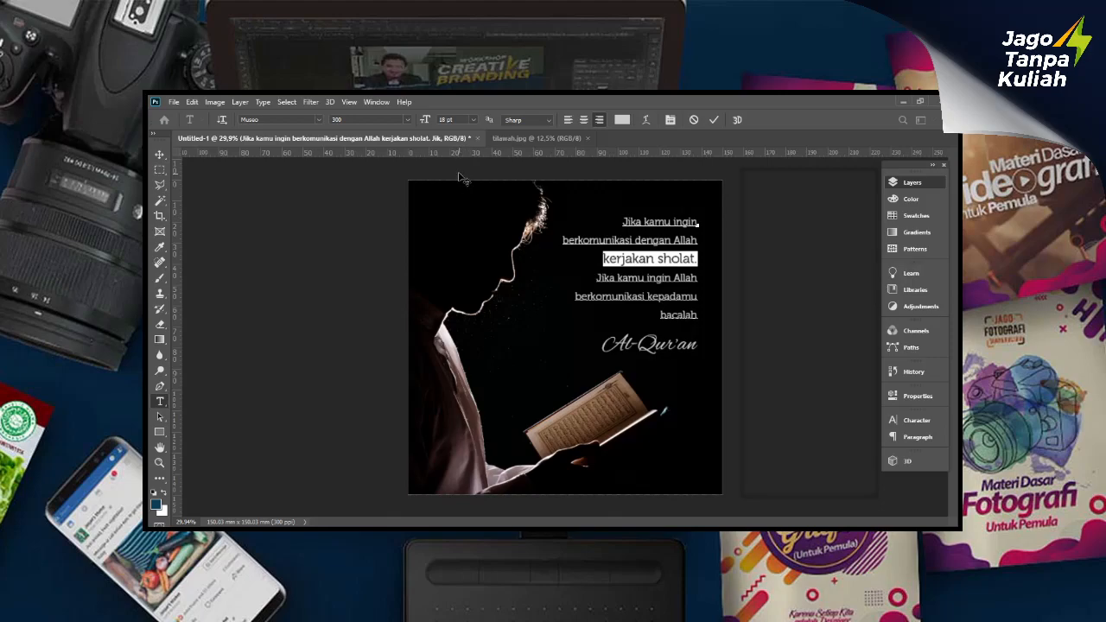
# Try smaller and larger font sizes on "kerjakan sholat." and settle on 19 pt.
pyautogui.click(443, 119)
pyautogui.press('Up')
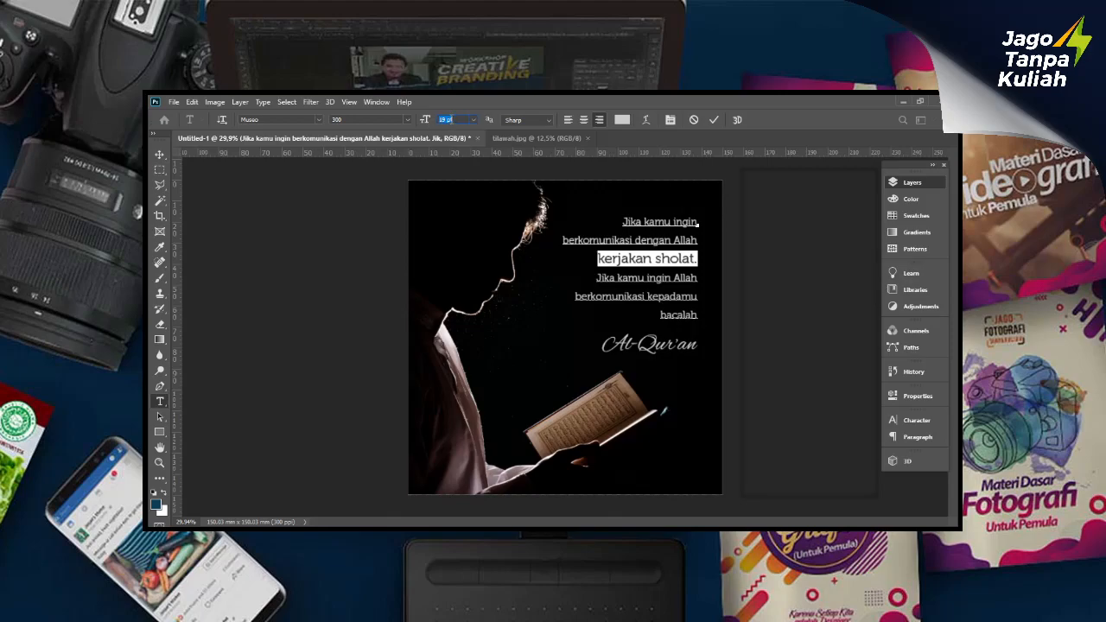
pyautogui.press('Down')
pyautogui.press('Down')
pyautogui.press('Down')
pyautogui.press('Down')
pyautogui.press('Down')
pyautogui.press('Down')
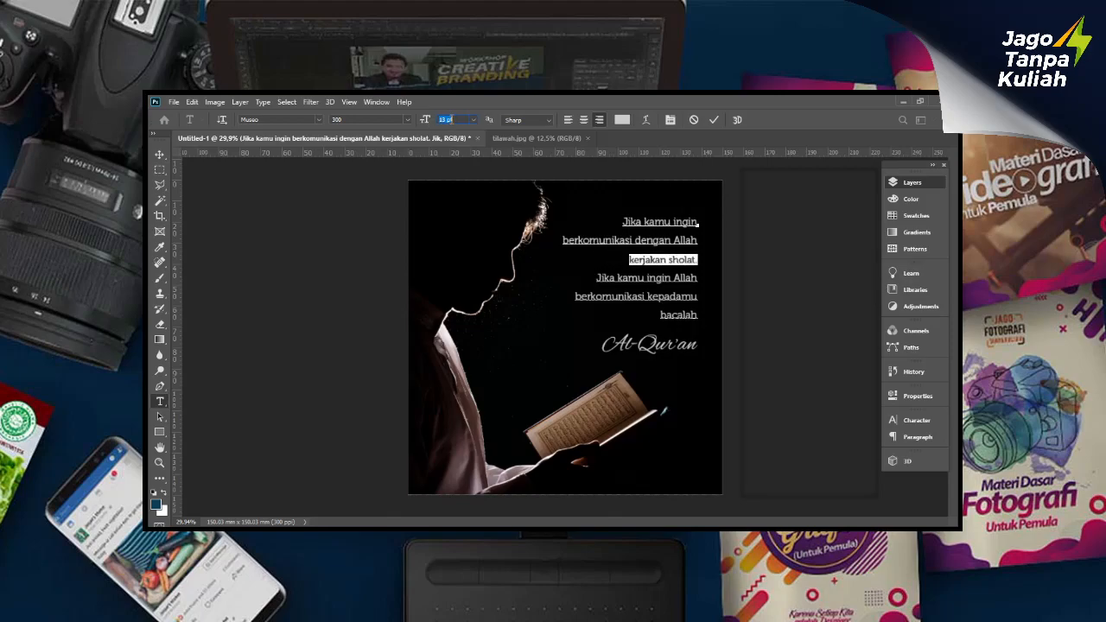
pyautogui.press('Down')
pyautogui.press('Up')
pyautogui.press('Up')
pyautogui.press('Up')
pyautogui.press('Up')
pyautogui.press('Up')
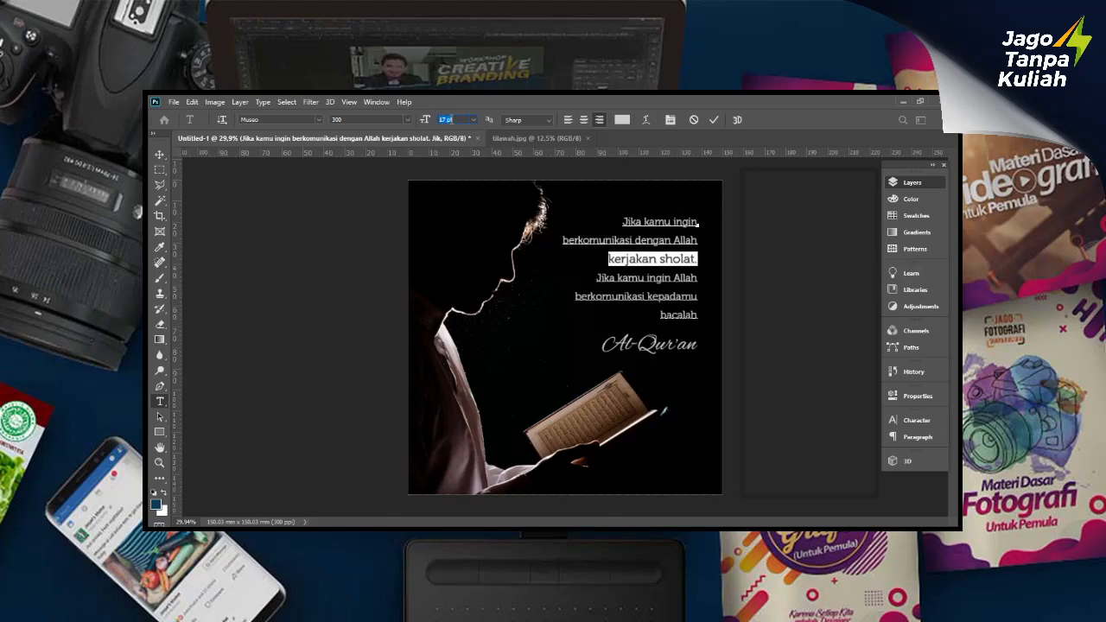
pyautogui.press('Up')
pyautogui.press('Up')
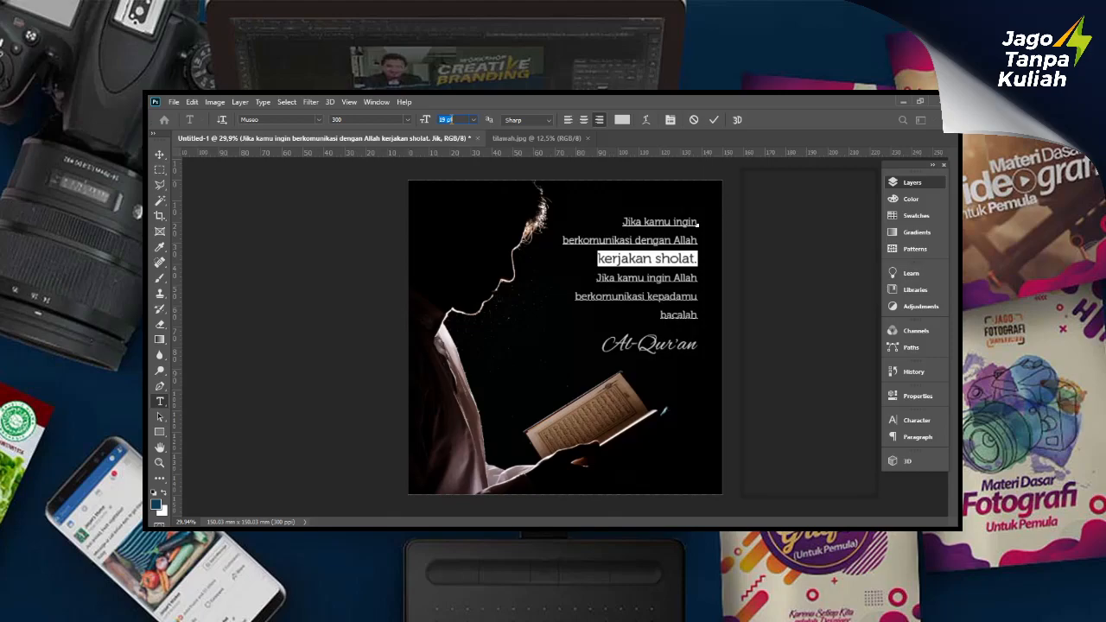
# Enlarge the word "bacalah" at the end of the quote to 19 pt.
pyautogui.click(682, 314)
pyautogui.doubleClick(683, 314)
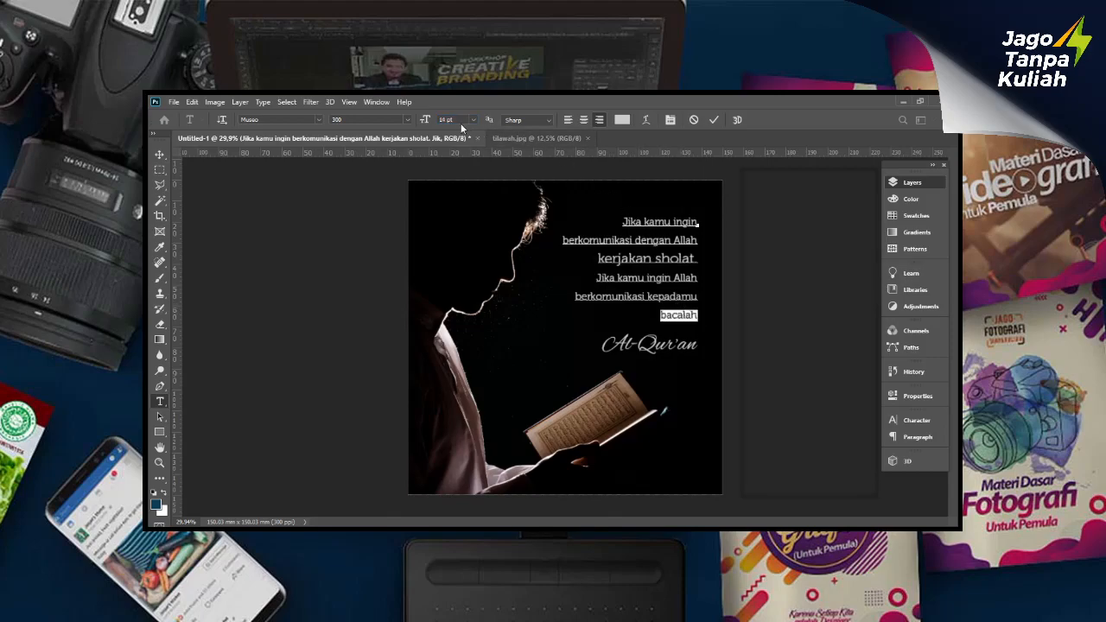
pyautogui.press('Up')
pyautogui.press('Up')
pyautogui.press('Up')
pyautogui.press('Up')
pyautogui.press('Up')
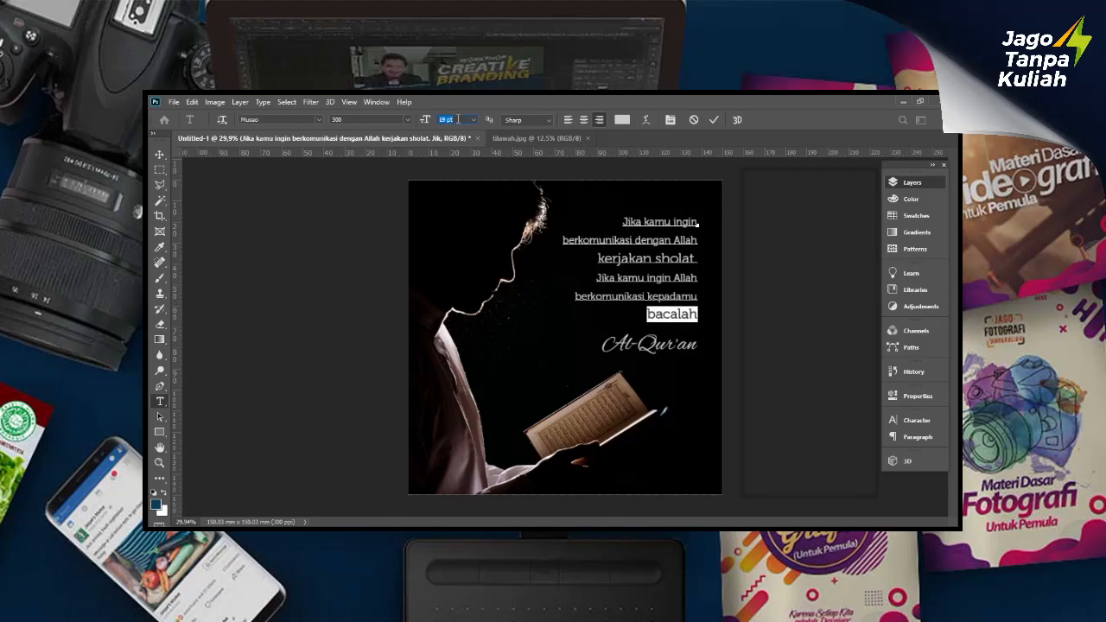
pyautogui.click(795, 281)
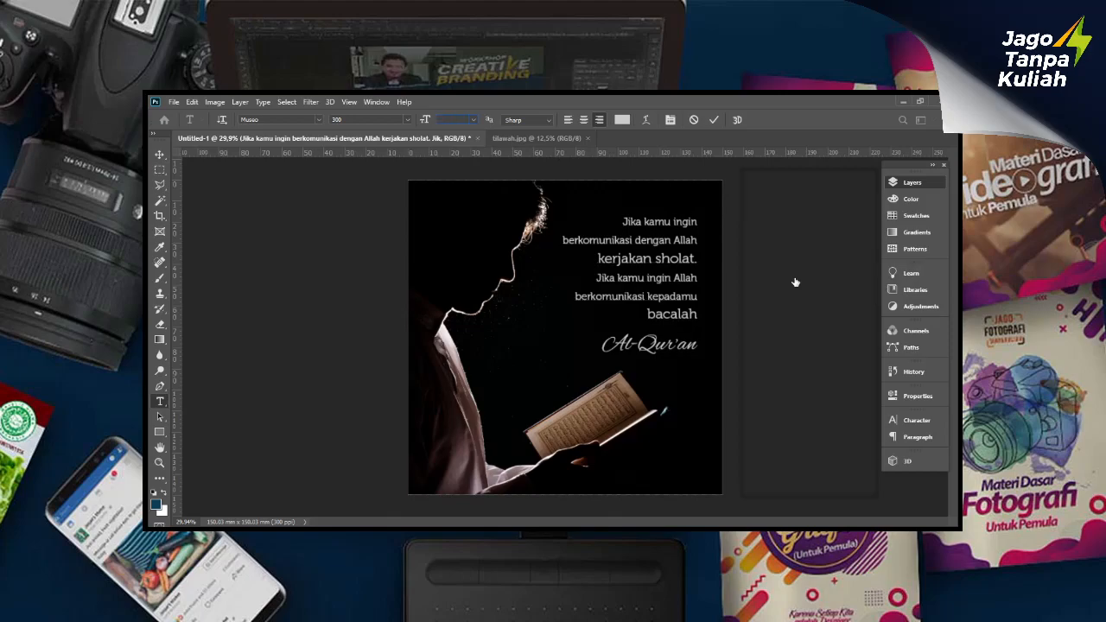
# Increase the font size of the "Al-Qur'an" text layer to 40 pt.
pyautogui.click(806, 254)
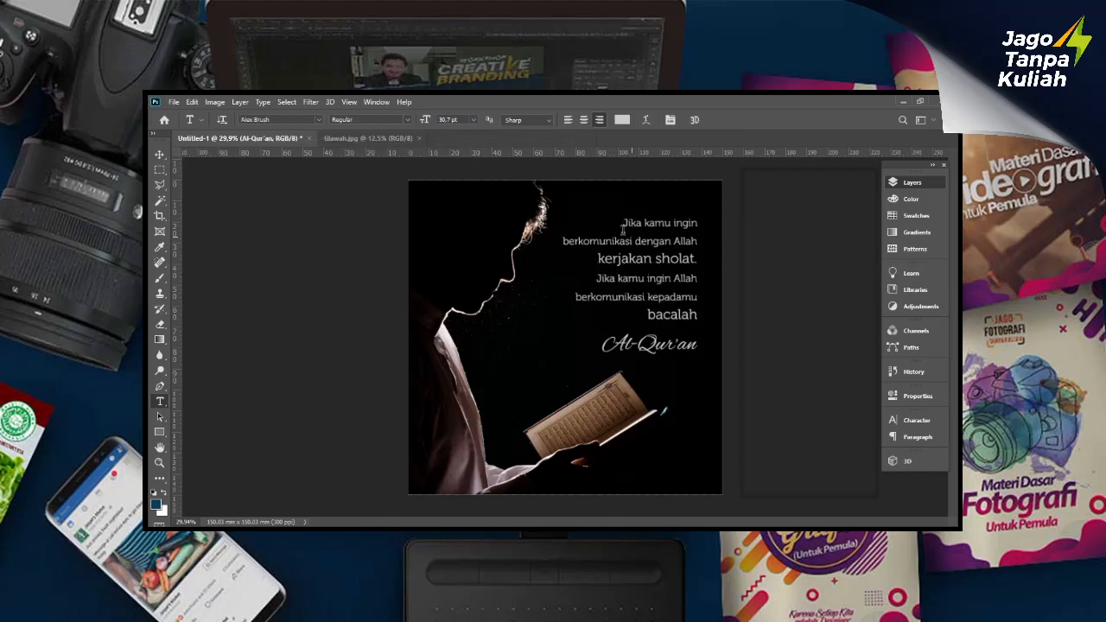
pyautogui.click(448, 119)
pyautogui.write('36')
pyautogui.press('Return')
pyautogui.press('Up')
pyautogui.press('Up')
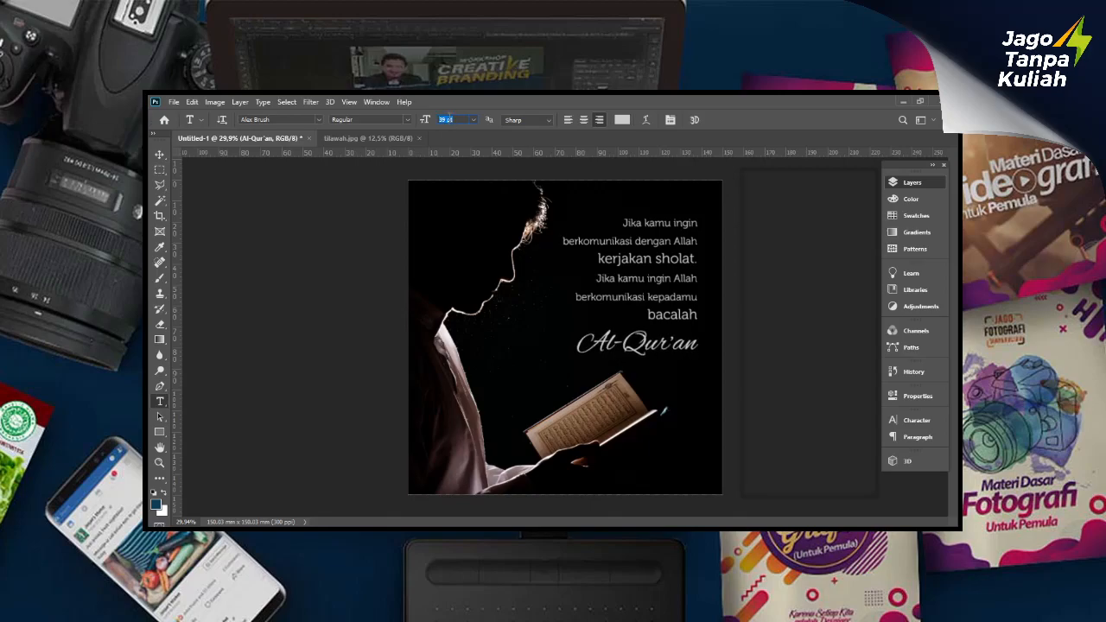
pyautogui.press('Up')
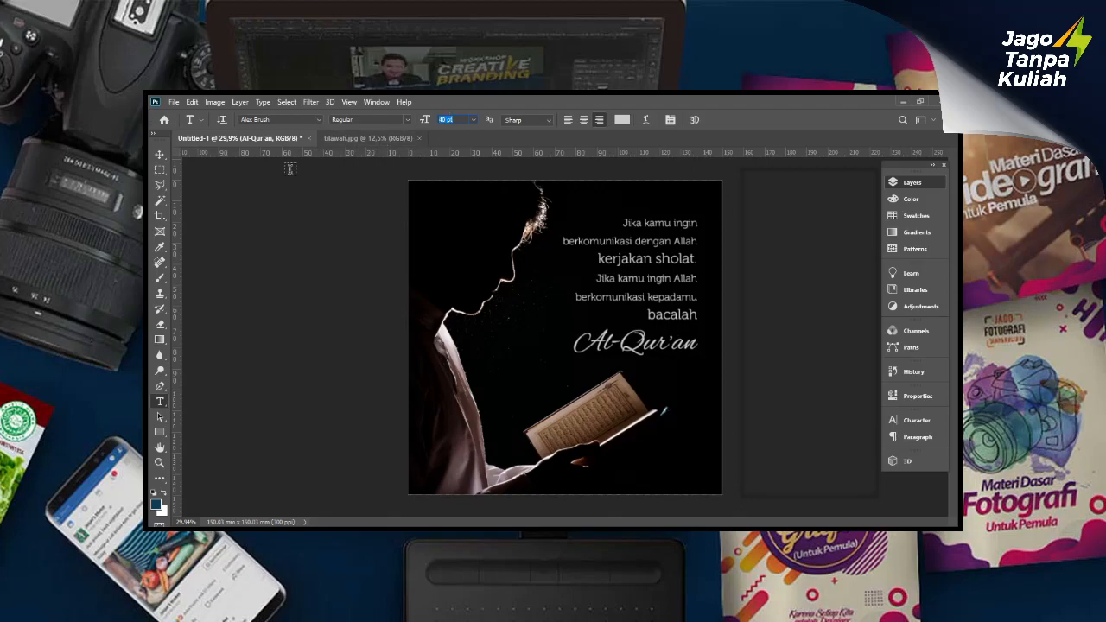
# Move the "Al-Qur'an" text slightly up so it sits closer below "bacalah".
pyautogui.click(161, 160)
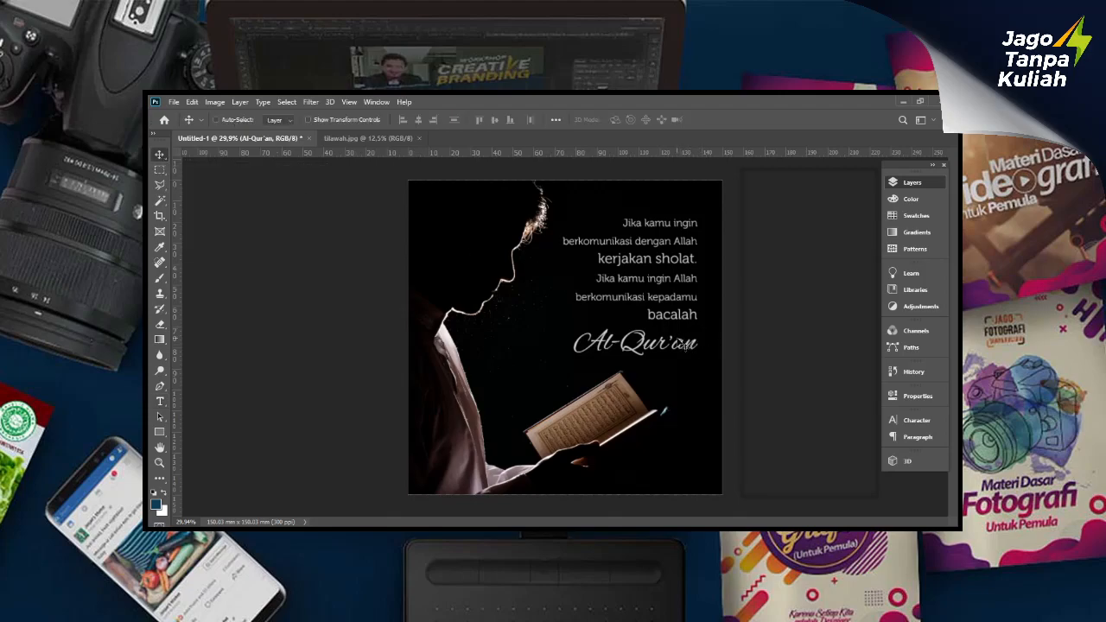
pyautogui.moveTo(682, 343); pyautogui.dragTo(679, 341)
pyautogui.moveTo(664, 347)
pyautogui.mouseDown()
pyautogui.moveTo(594, 343)
pyautogui.moveTo(660, 344)
pyautogui.mouseUp()
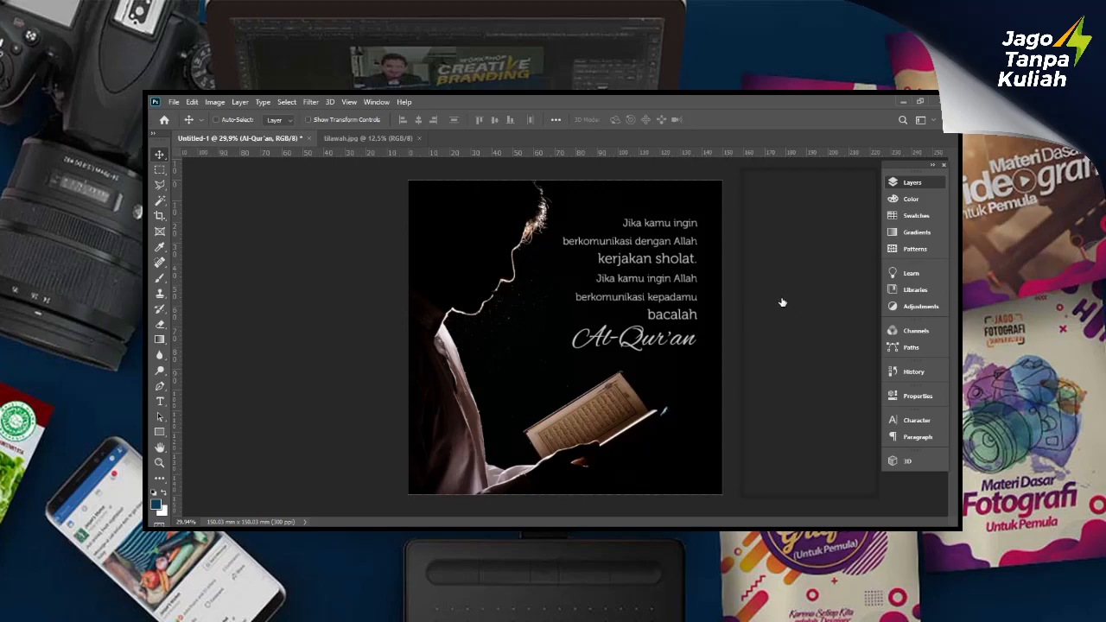
# Make the photo layer, Layer 1, active and shift the photo slightly up.
pyautogui.hotkey('alt', '[')
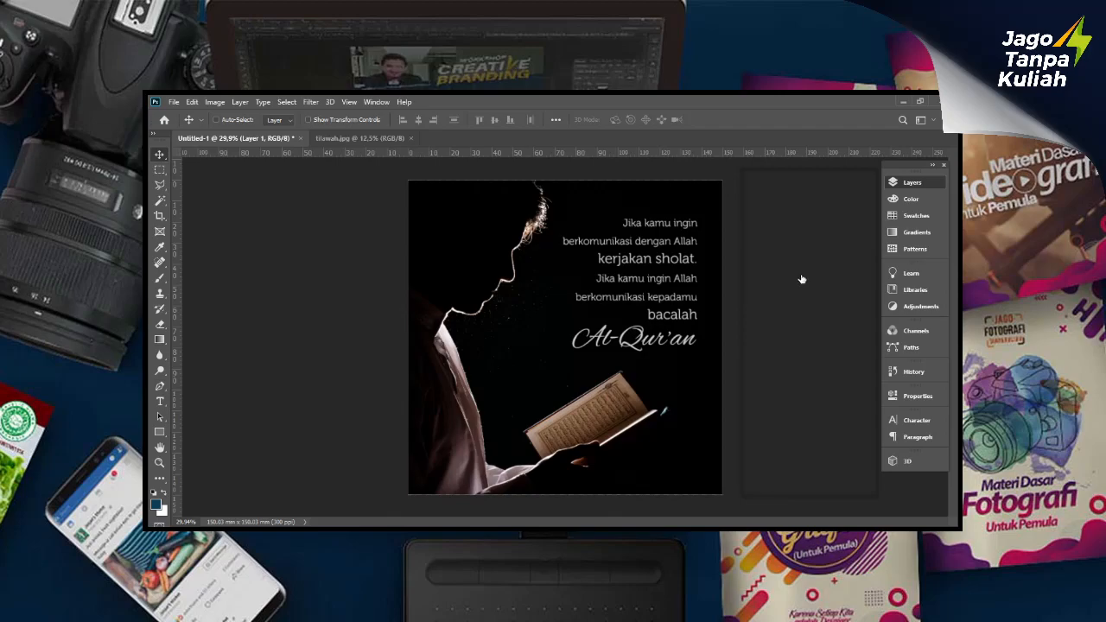
pyautogui.click(811, 253)
pyautogui.click(810, 251)
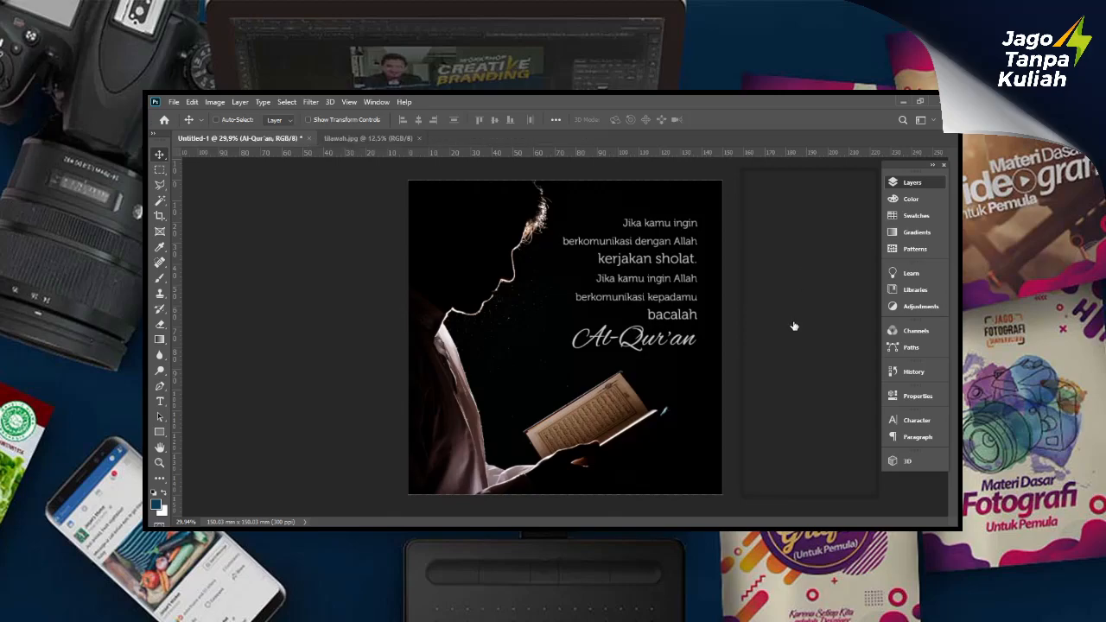
pyautogui.click(794, 327)
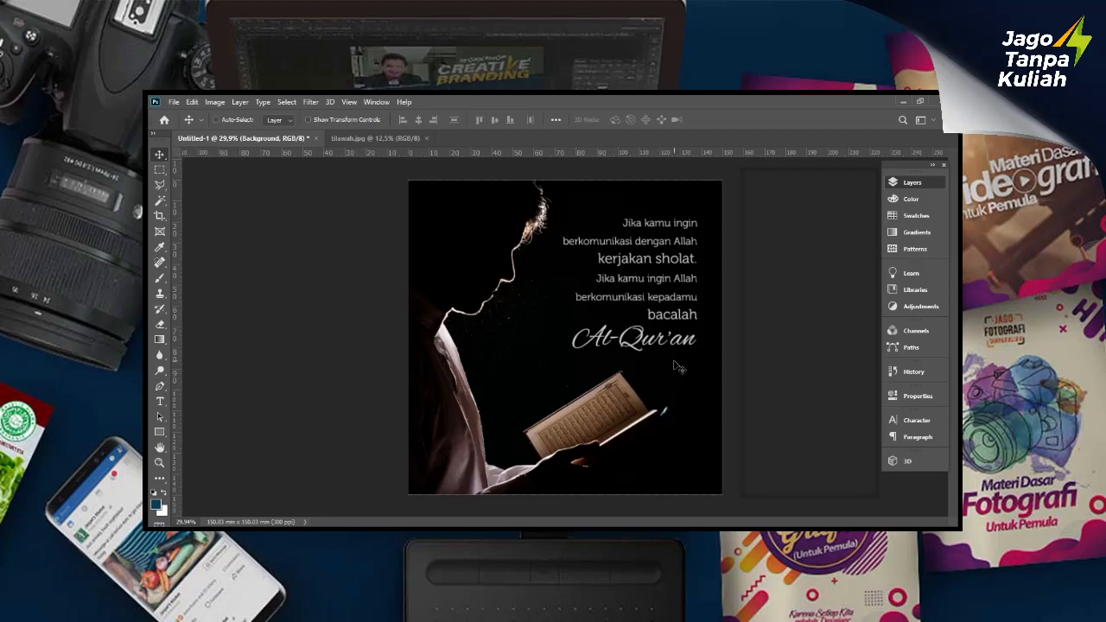
pyautogui.click(793, 306)
pyautogui.moveTo(517, 351)
pyautogui.mouseDown()
pyautogui.moveTo(452, 483)
pyautogui.moveTo(481, 483)
pyautogui.moveTo(518, 415)
pyautogui.moveTo(512, 337)
pyautogui.moveTo(515, 346)
pyautogui.mouseUp()
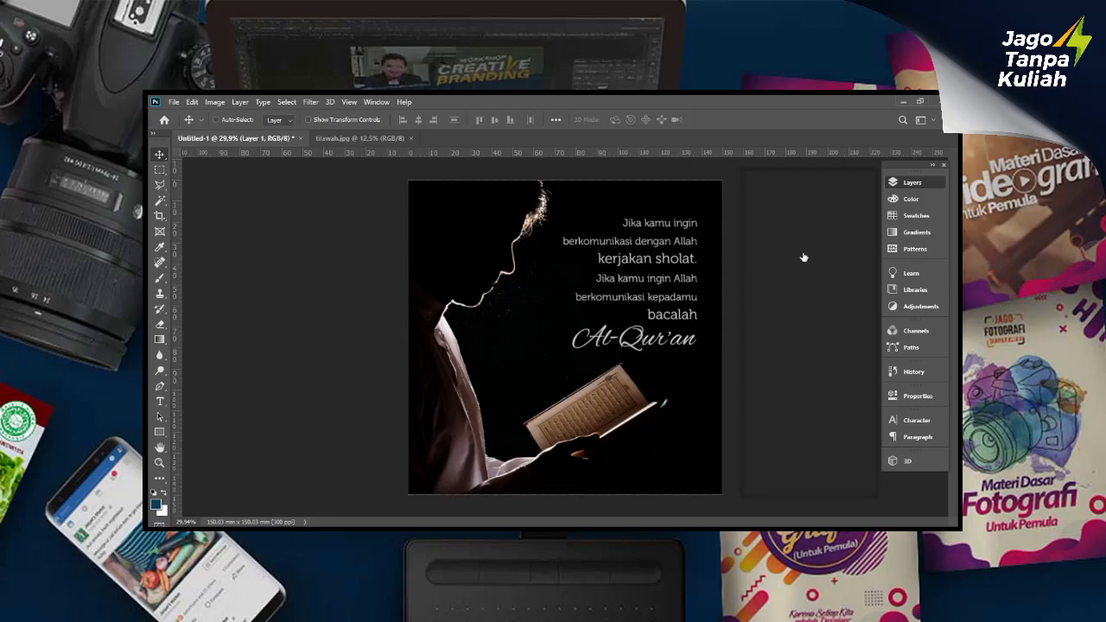
# Nudge the "Al-Qur'an" text slightly to the right to line up with the quote's right edge.
pyautogui.hotkey('alt', ']')
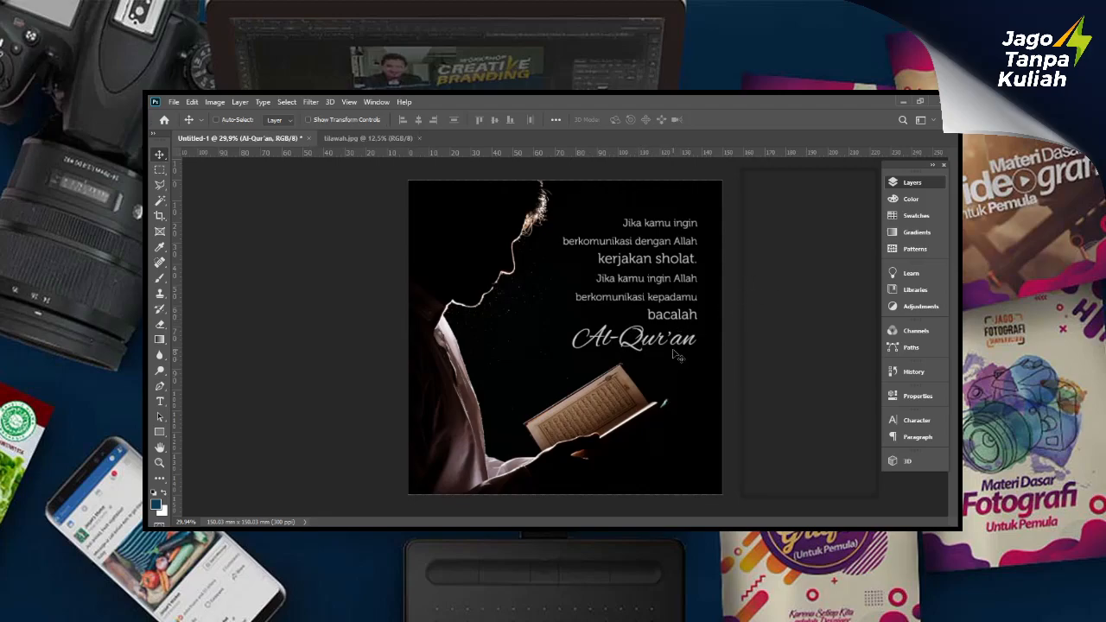
pyautogui.moveTo(680, 354)
pyautogui.mouseDown()
pyautogui.moveTo(550, 362)
pyautogui.moveTo(693, 341)
pyautogui.moveTo(602, 336)
pyautogui.moveTo(662, 362)
pyautogui.moveTo(680, 357)
pyautogui.moveTo(675, 343)
pyautogui.mouseUp()
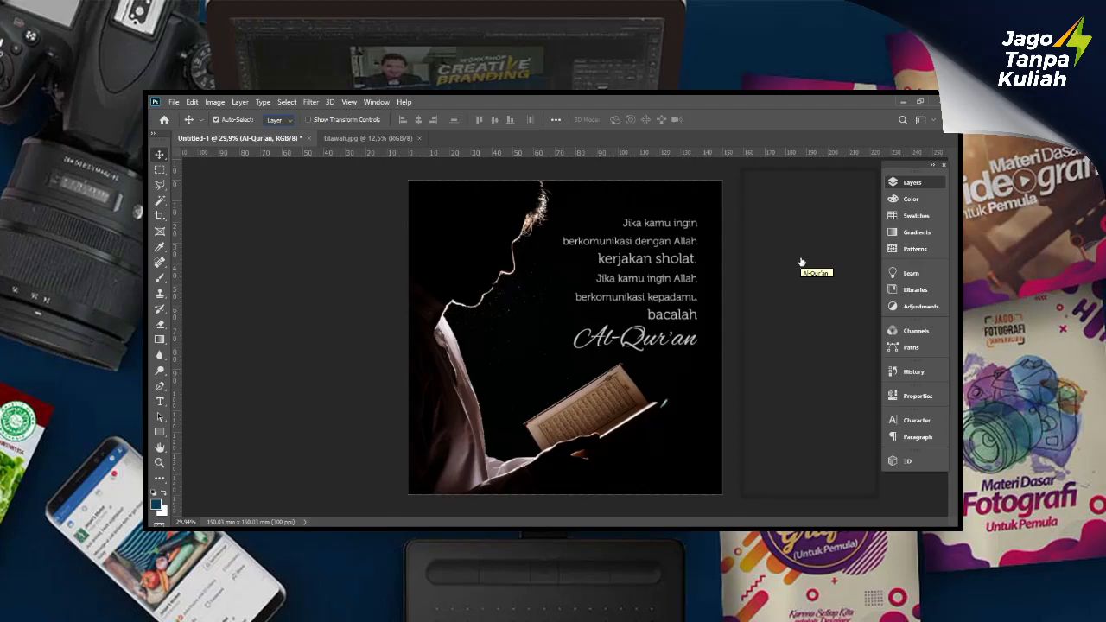
# Use layer Auto-Select to pick the photo, the quote and the "Al-Qur'an" text in turn on the canvas.
pyautogui.click(472, 285)
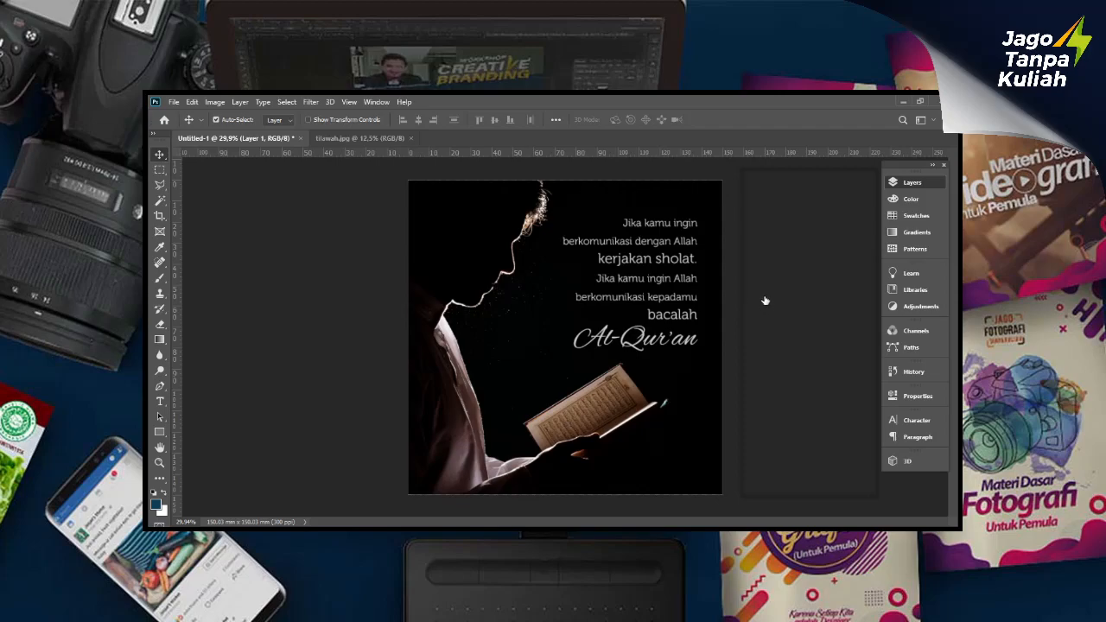
pyautogui.click(632, 304)
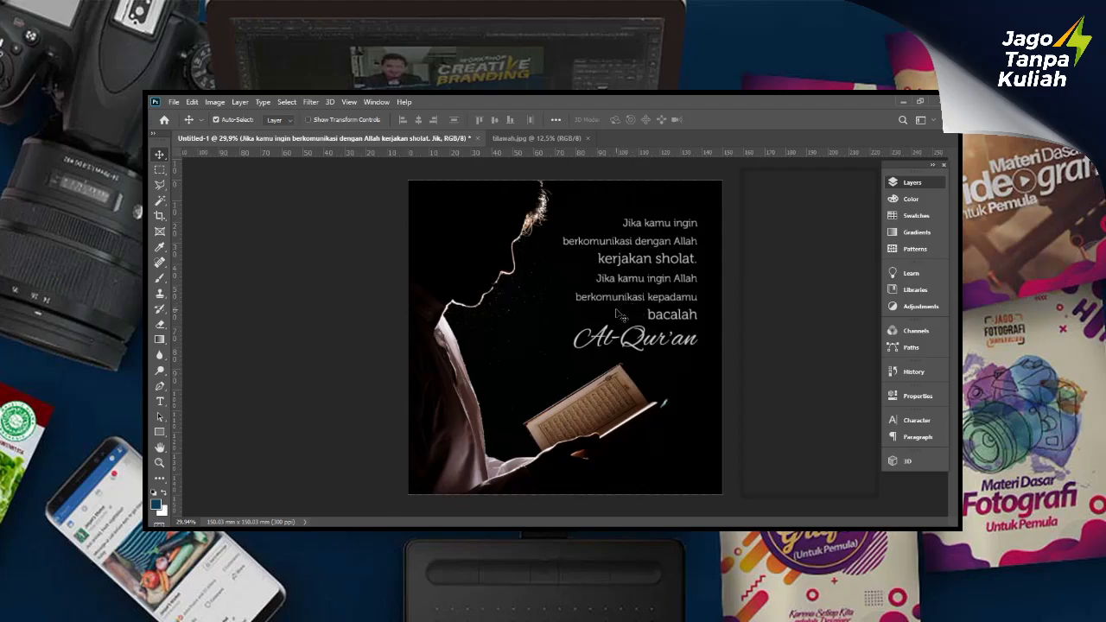
pyautogui.click(706, 311)
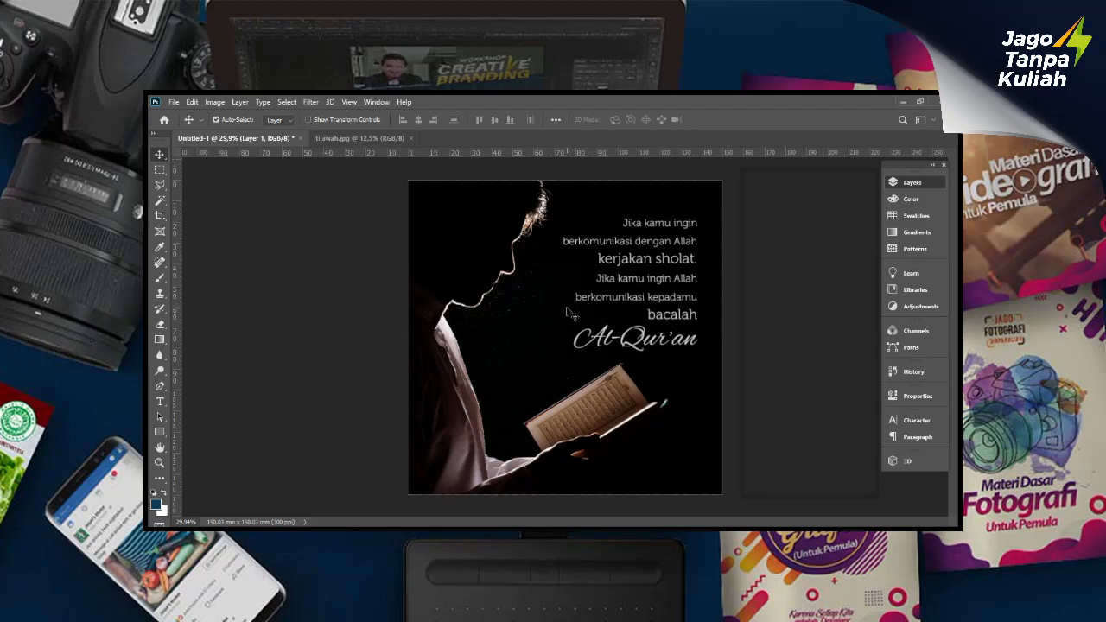
pyautogui.click(677, 346)
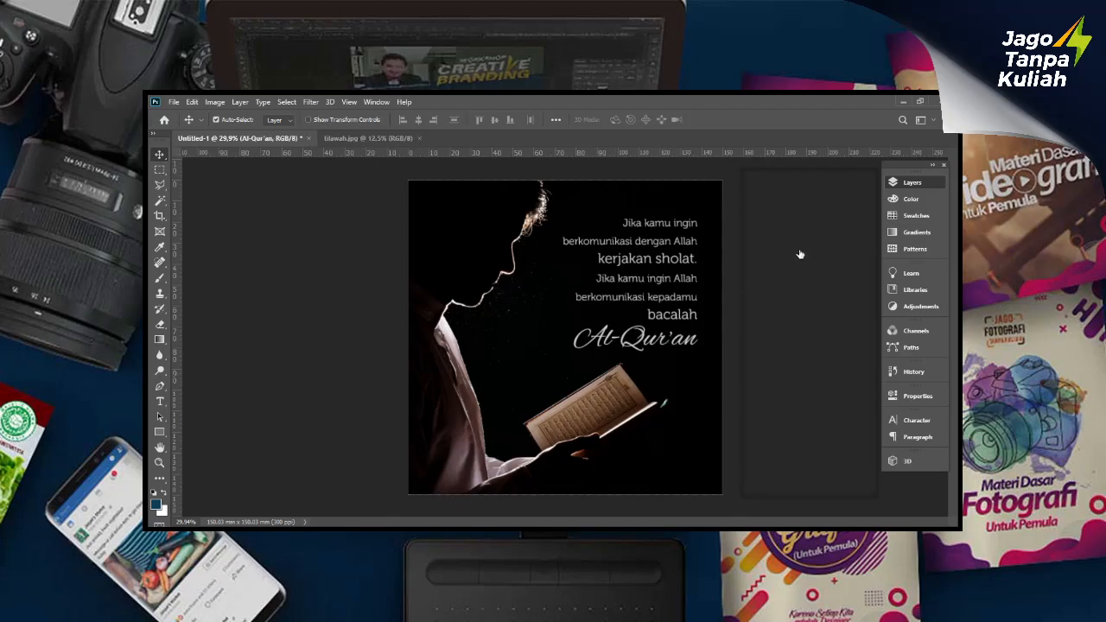
pyautogui.click(646, 303)
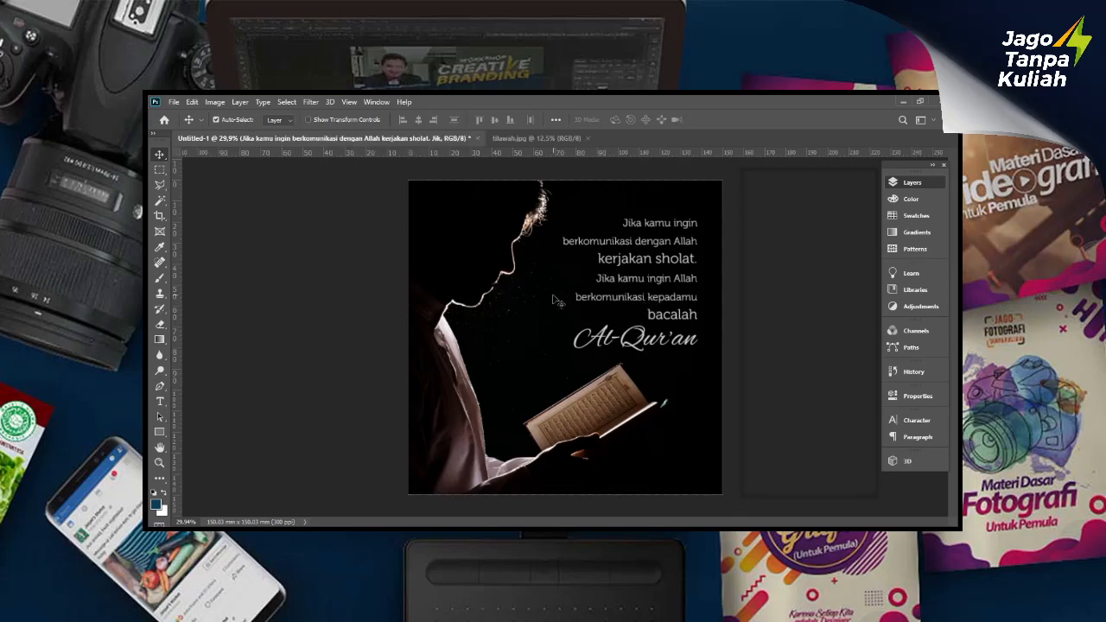
# Rename the photo layer, Layer 1, as "foto tilawah".
pyautogui.click(578, 305)
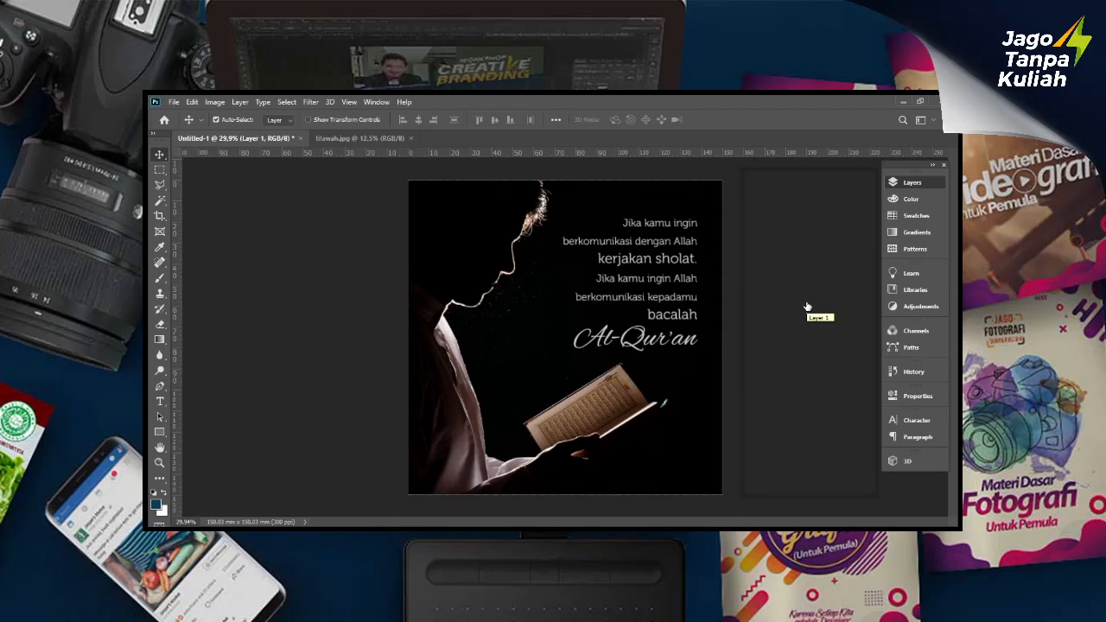
pyautogui.moveTo(808, 307); pyautogui.dragTo(799, 303)
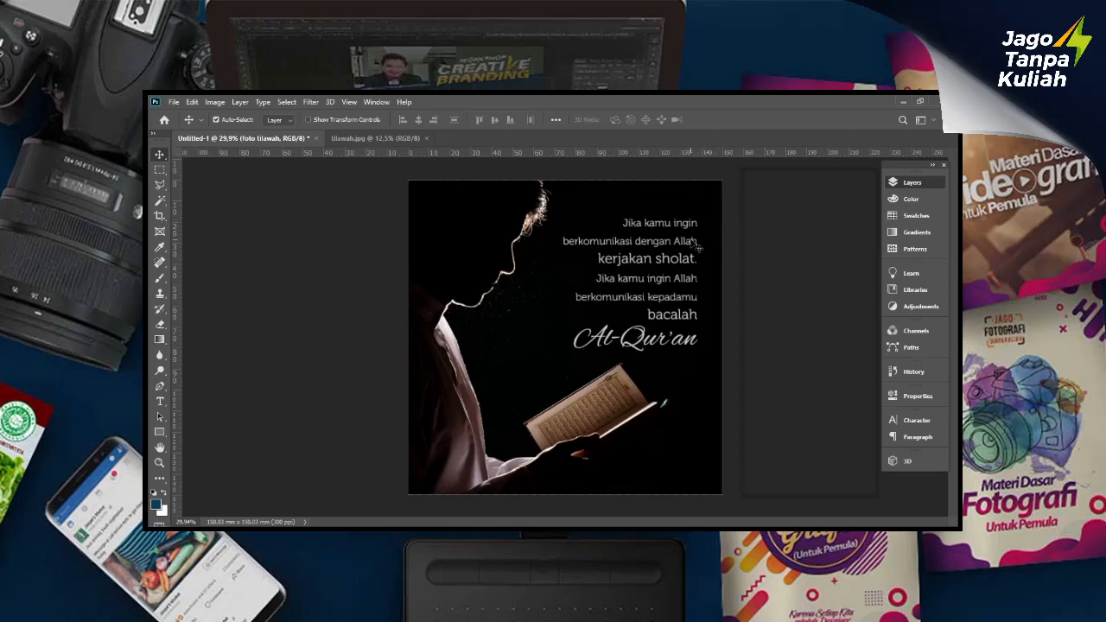
# Turn off layer Auto-Select and move the quote text up a little, with "Al-Qur'an" moved up directly below "bacalah".
pyautogui.click(592, 227)
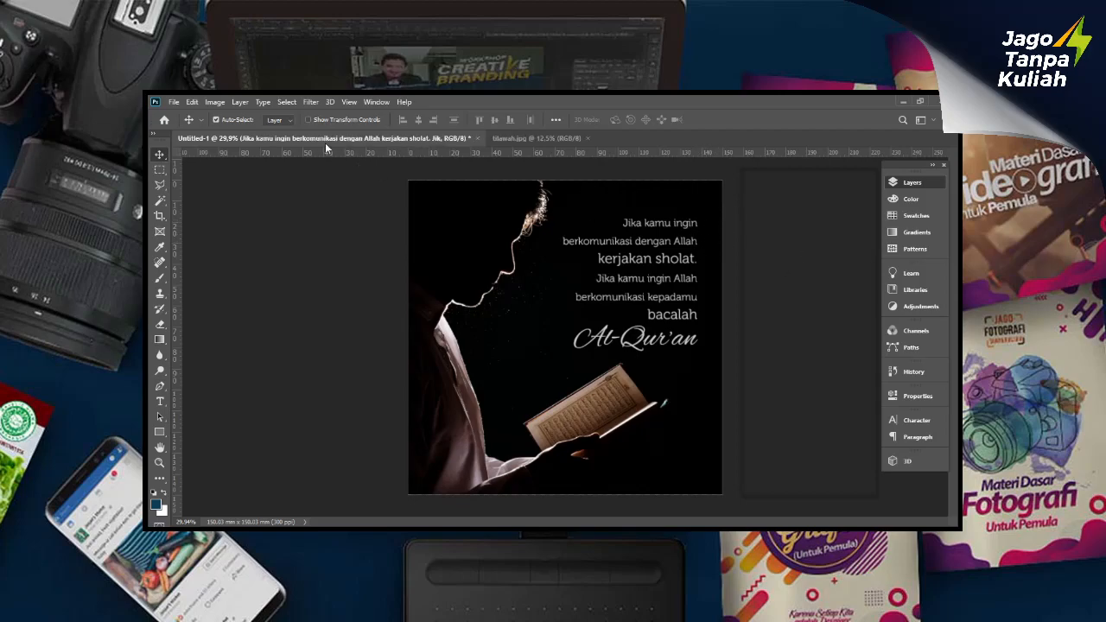
pyautogui.click(250, 119)
pyautogui.moveTo(615, 257); pyautogui.dragTo(636, 254)
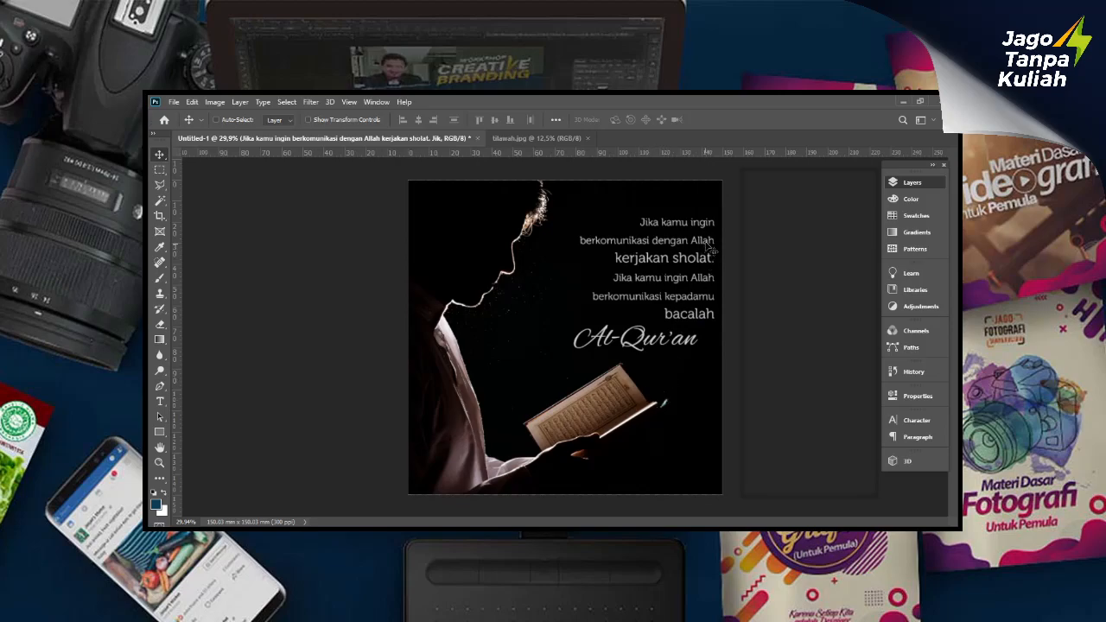
pyautogui.moveTo(710, 249); pyautogui.dragTo(680, 264)
pyautogui.click(687, 348)
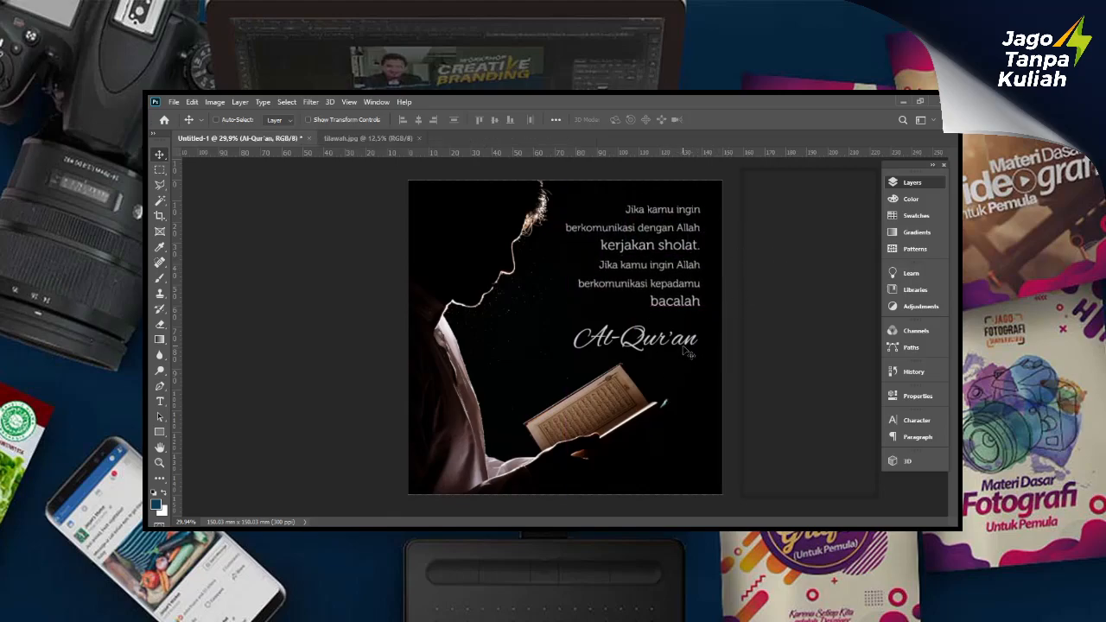
pyautogui.moveTo(687, 349)
pyautogui.mouseDown()
pyautogui.moveTo(683, 330)
pyautogui.moveTo(691, 336)
pyautogui.mouseUp()
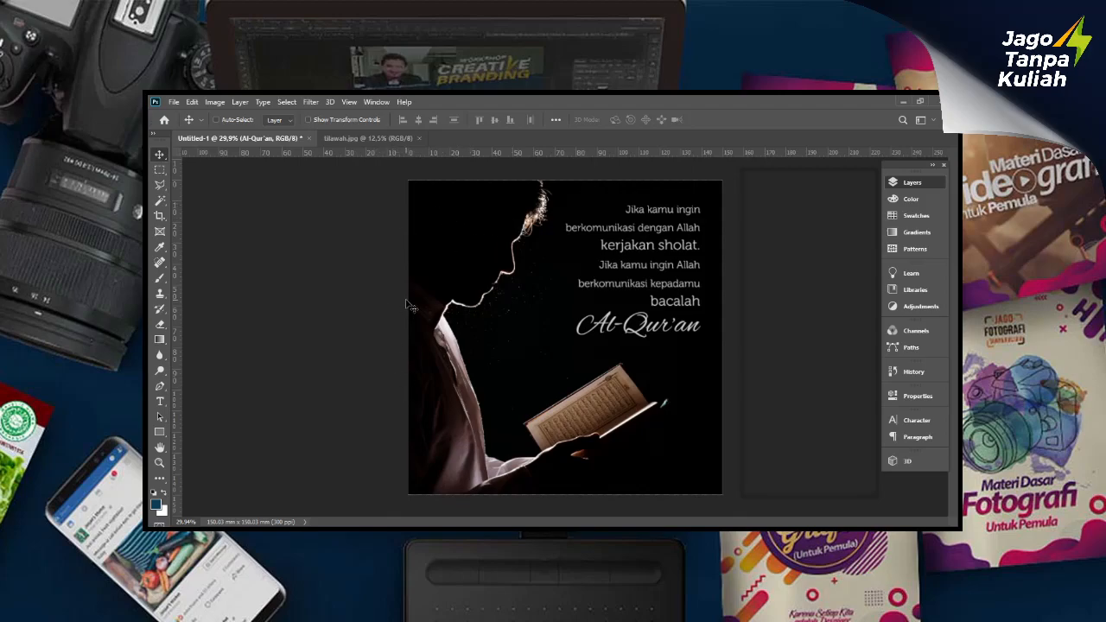
# Try the photo slightly higher and much lower, and settle it with the open book fully visible below "Al-Qur'an".
pyautogui.moveTo(500, 344)
pyautogui.mouseDown()
pyautogui.moveTo(594, 337)
pyautogui.moveTo(502, 337)
pyautogui.mouseUp()
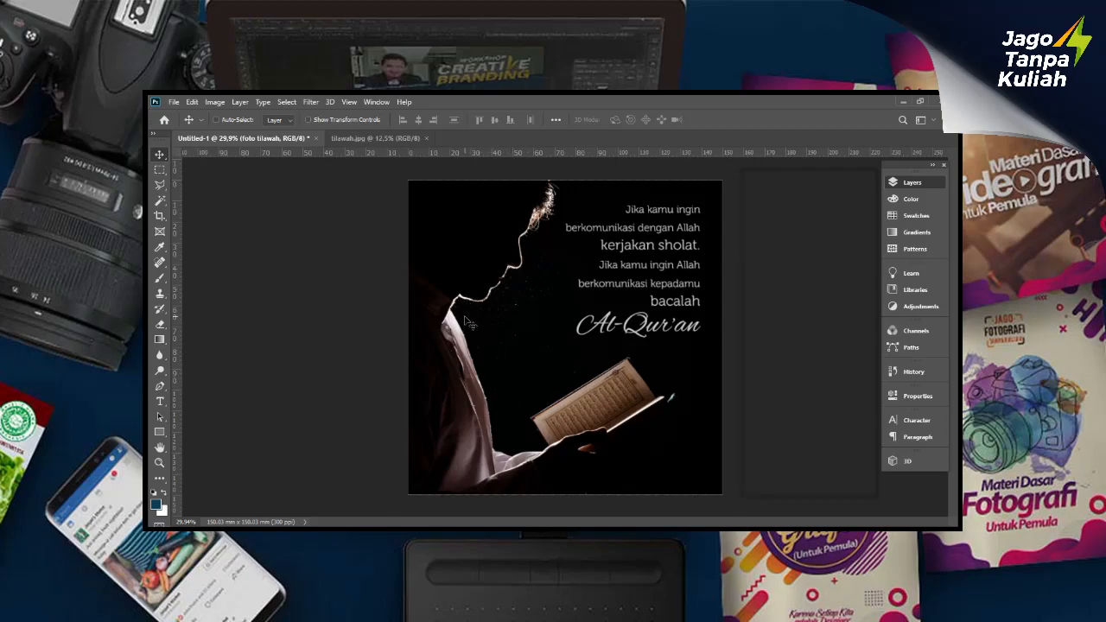
pyautogui.moveTo(568, 395); pyautogui.dragTo(555, 483)
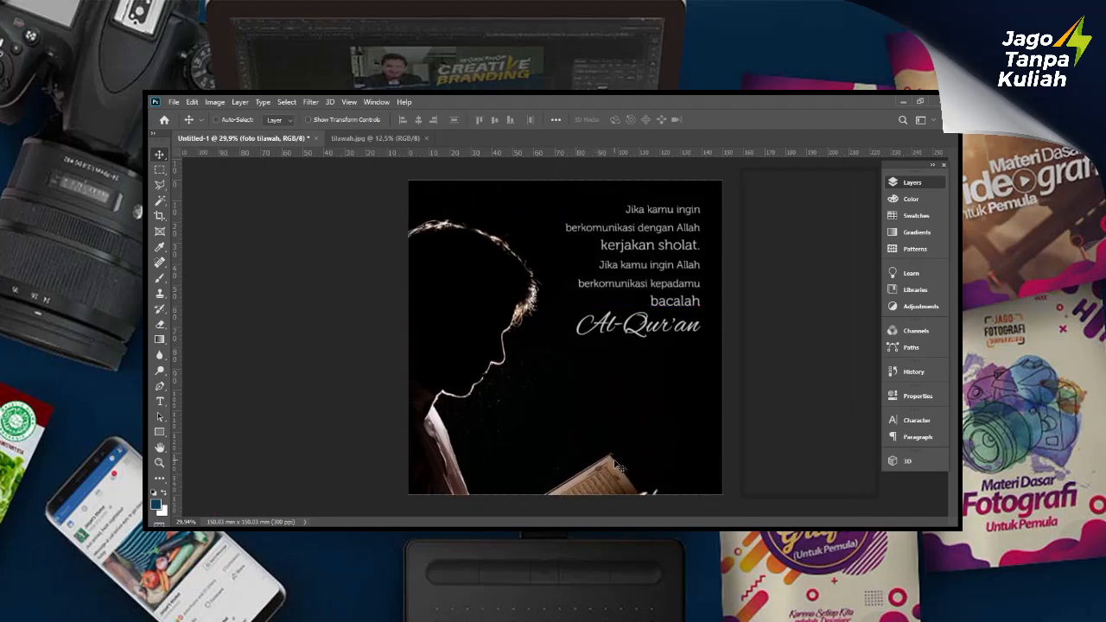
pyautogui.moveTo(610, 476); pyautogui.dragTo(598, 400)
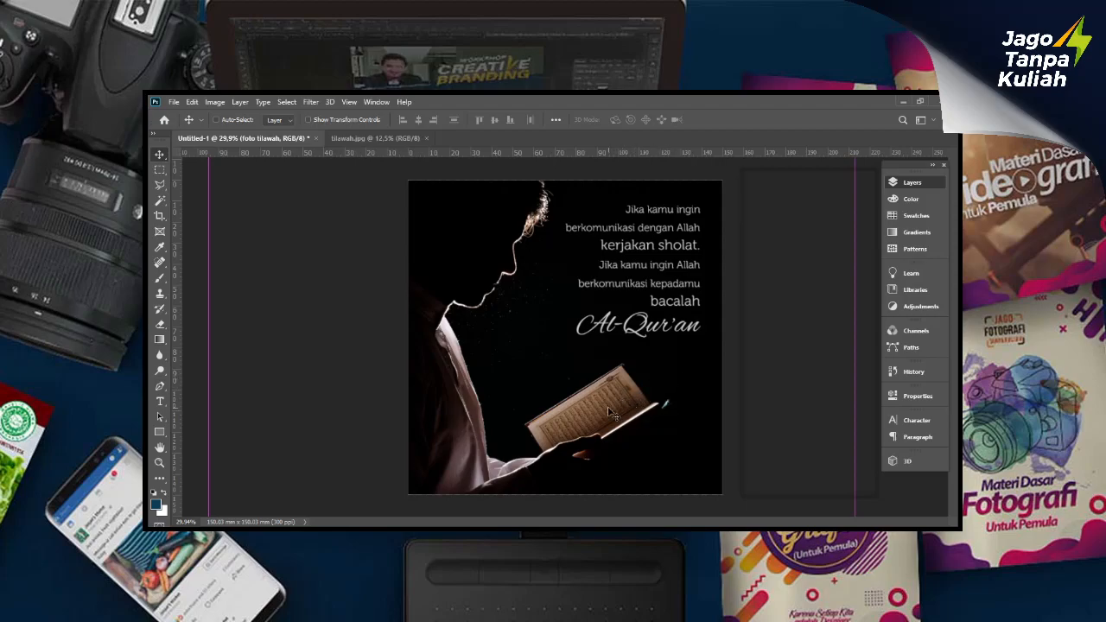
# Move the photo slightly to the right and show its transform controls with the whole bounding box in view.
pyautogui.moveTo(614, 406); pyautogui.dragTo(622, 401)
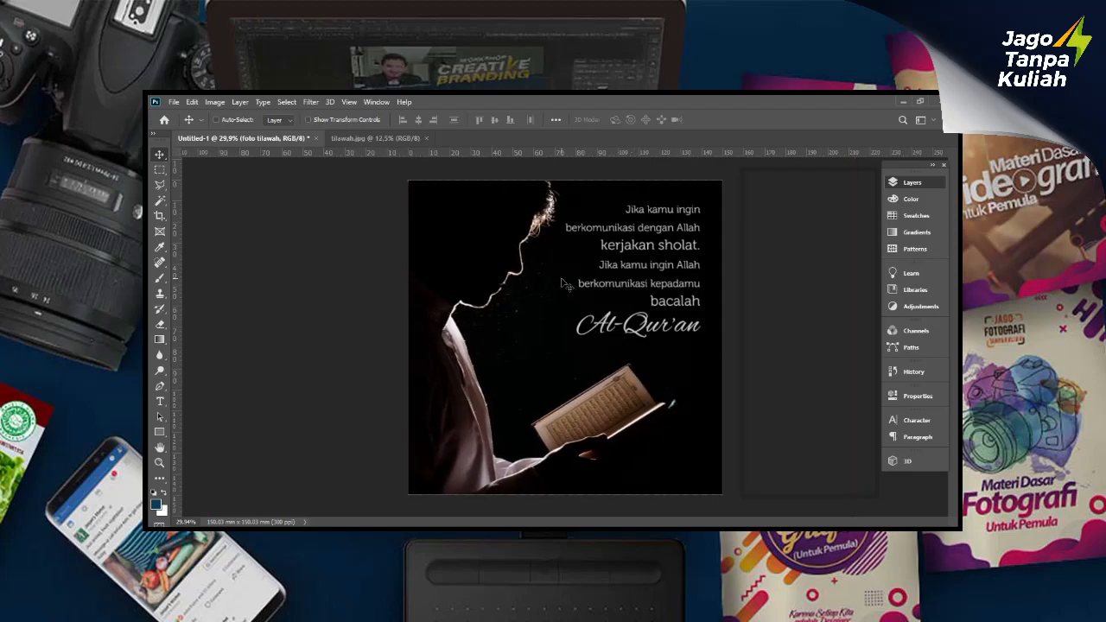
pyautogui.click(308, 120)
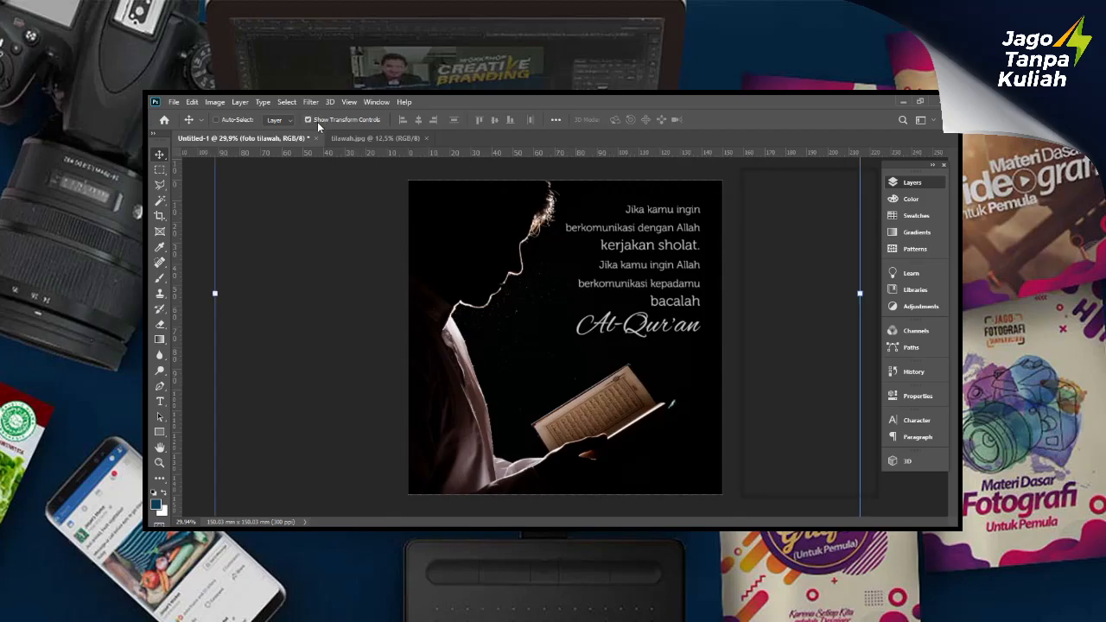
pyautogui.click(307, 120)
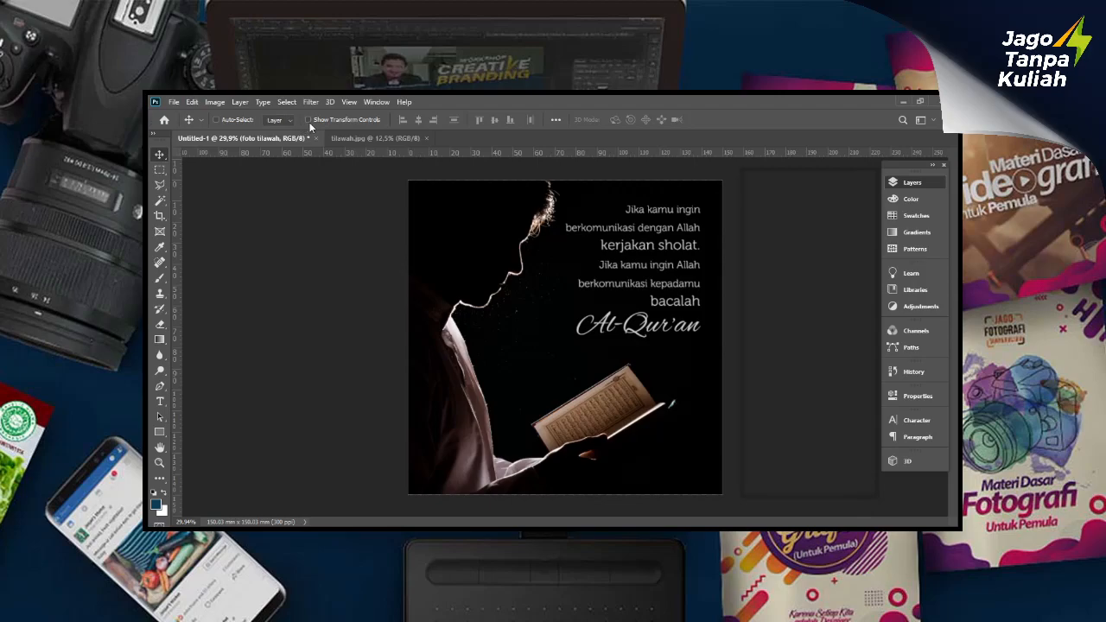
pyautogui.click(316, 123)
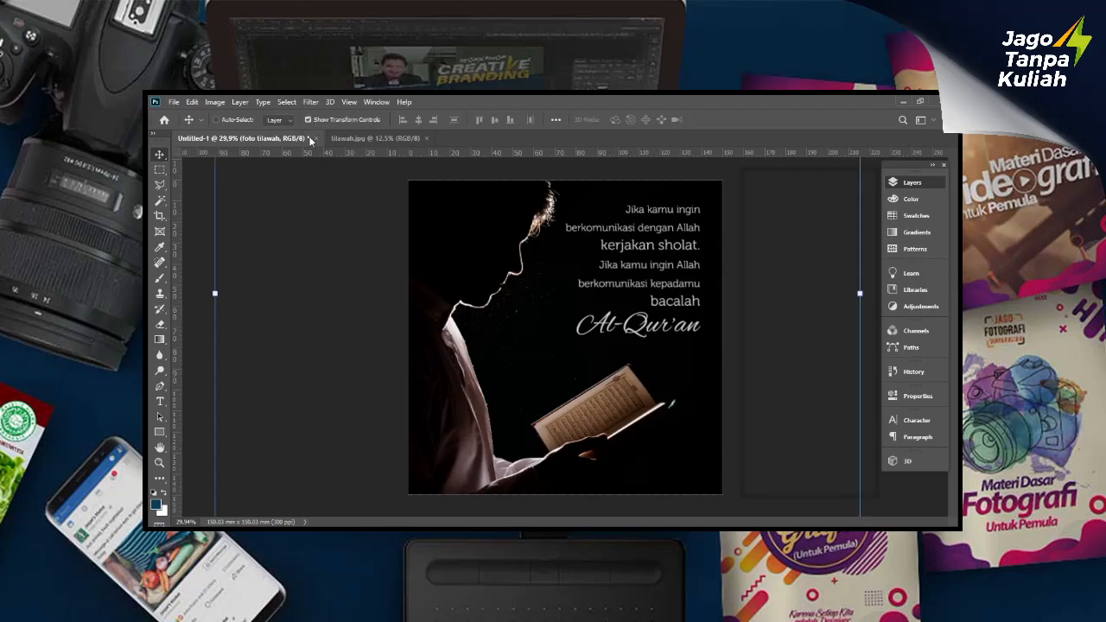
pyautogui.click(160, 463)
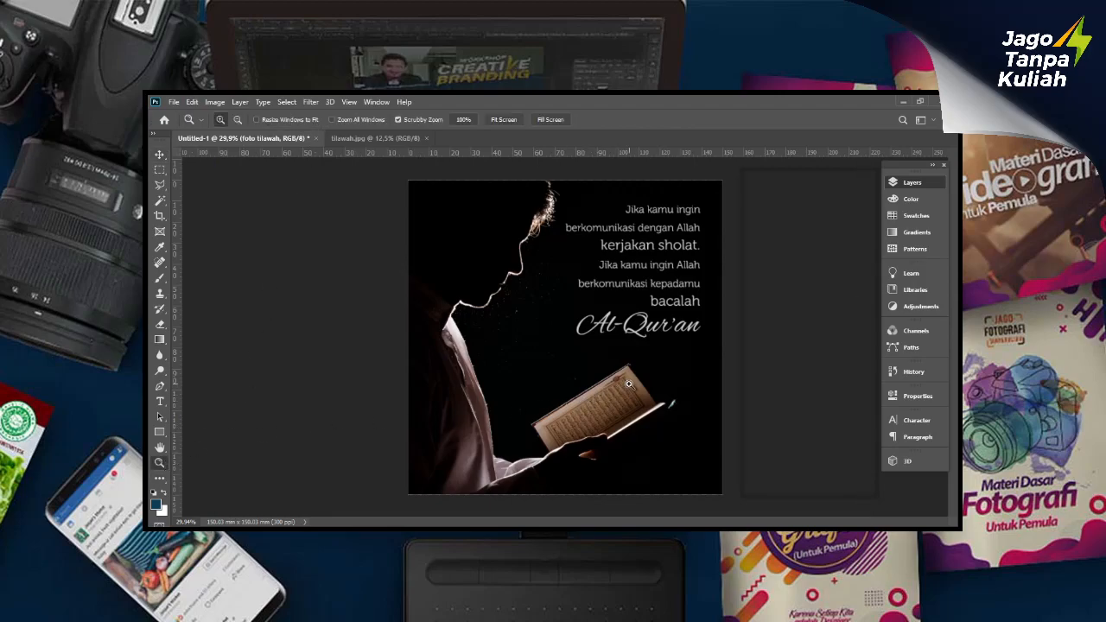
pyautogui.moveTo(628, 386); pyautogui.dragTo(587, 400)
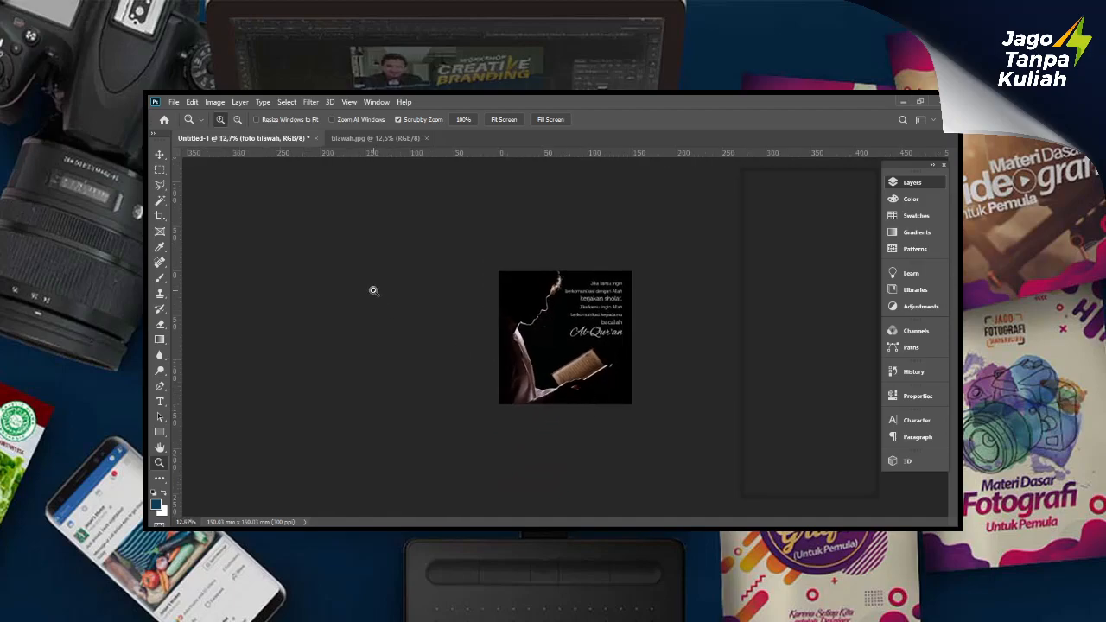
pyautogui.click(160, 154)
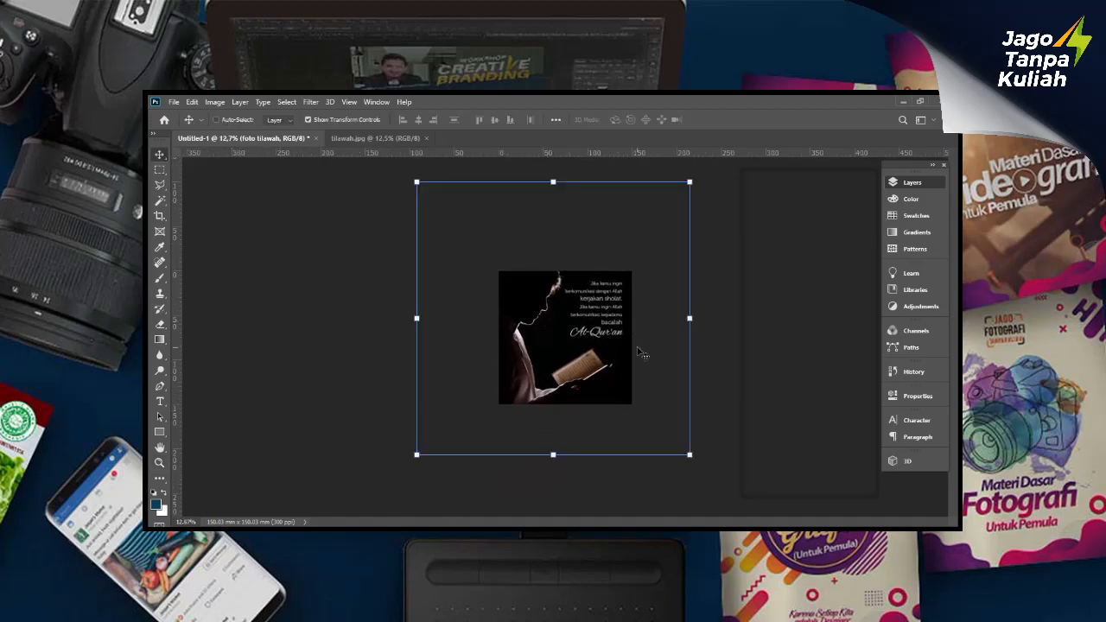
# Enlarge the photo proportionally to about 111% from two opposite corners, apply the transform and hide the transform controls.
pyautogui.click(689, 453)
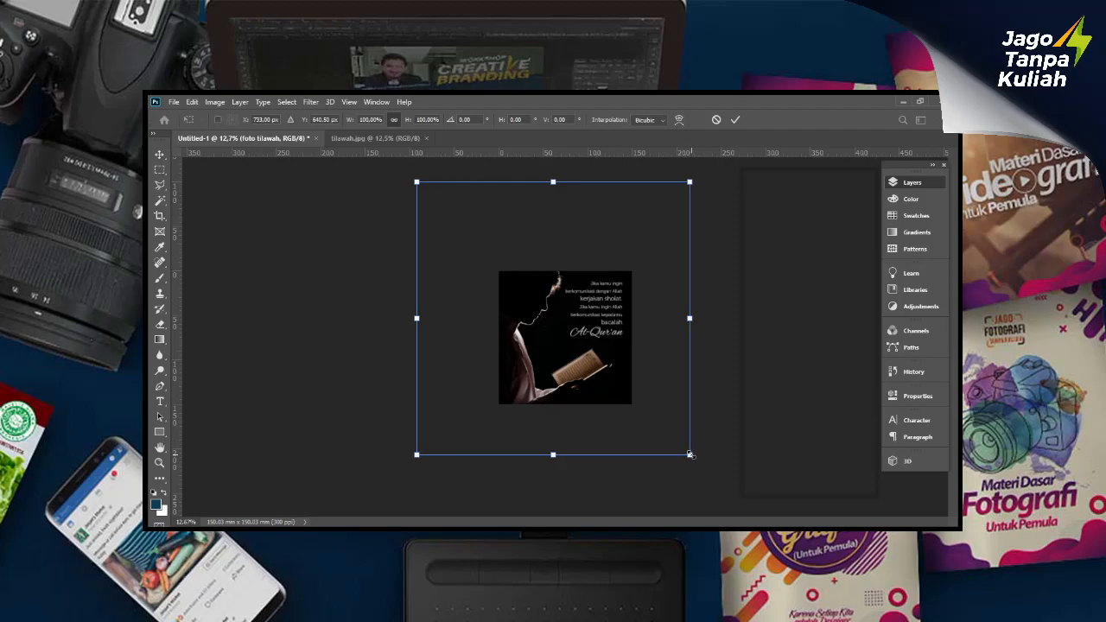
pyautogui.moveTo(689, 454); pyautogui.dragTo(704, 473)
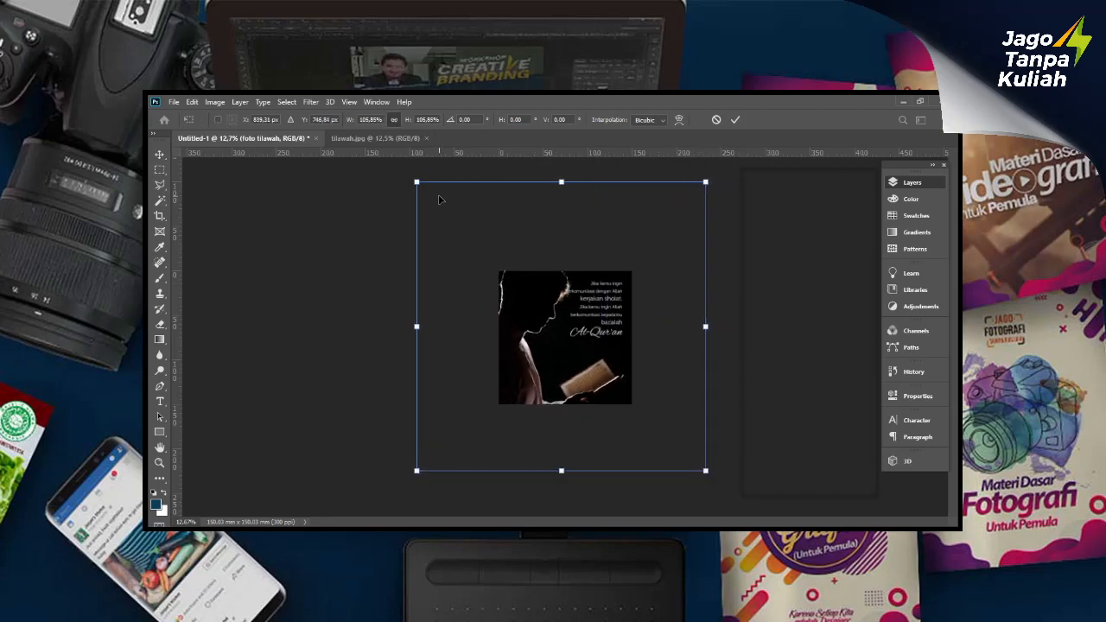
pyautogui.moveTo(418, 184); pyautogui.dragTo(401, 172)
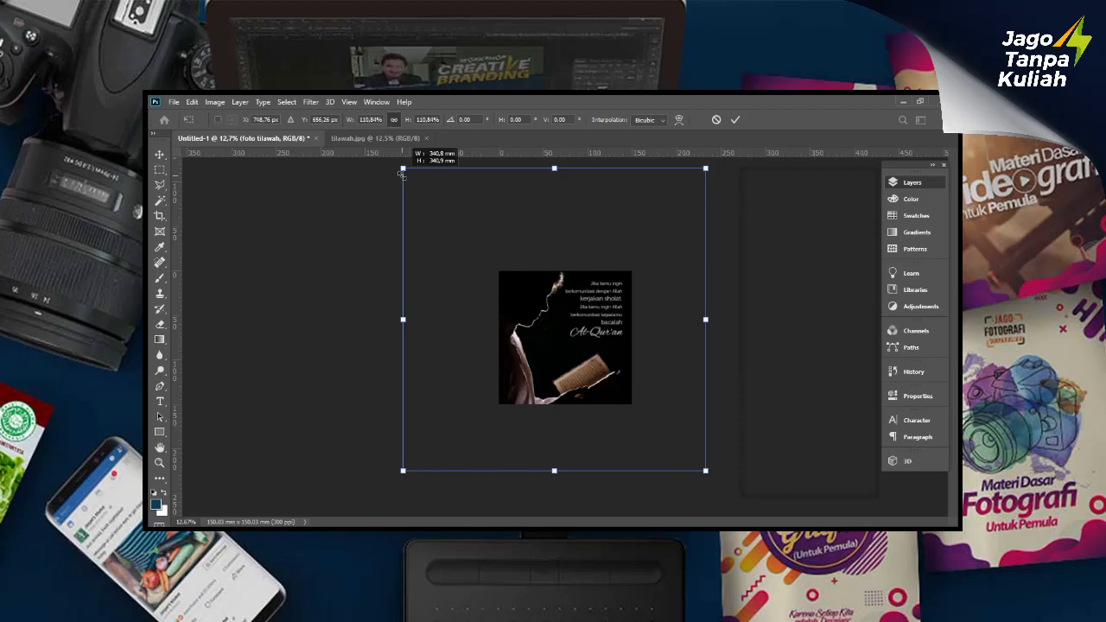
pyautogui.moveTo(400, 173); pyautogui.dragTo(400, 174)
pyautogui.press('Return')
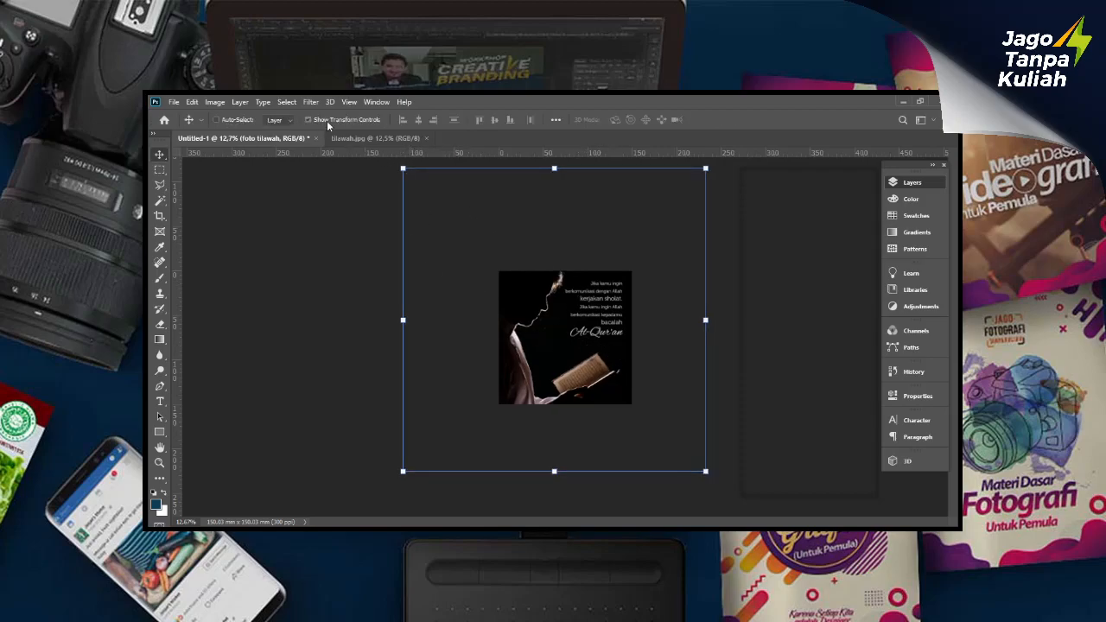
pyautogui.click(329, 123)
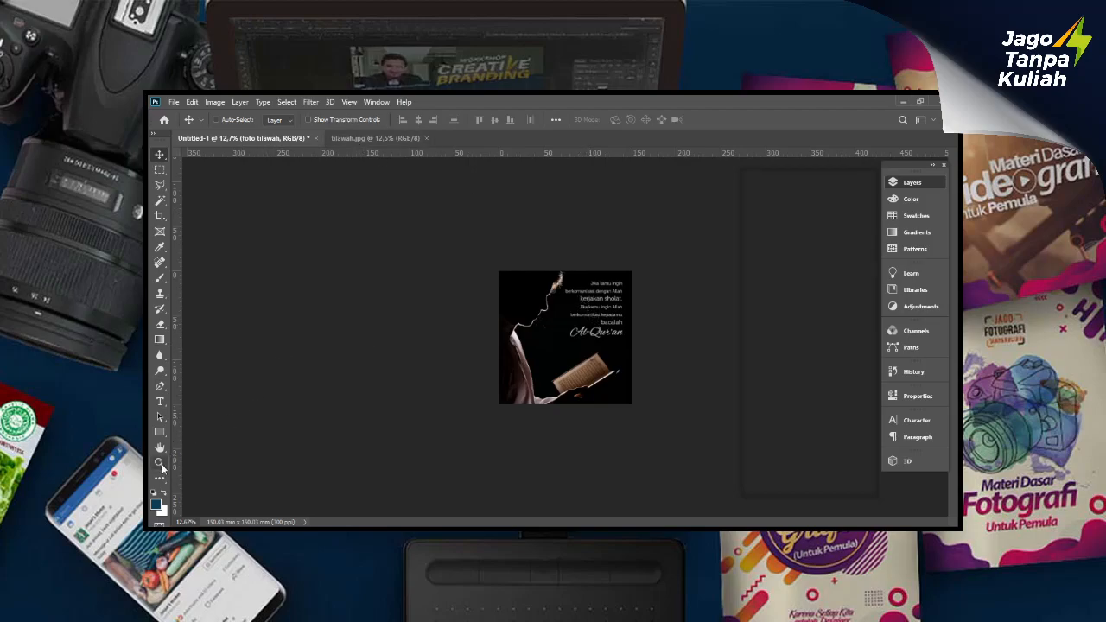
pyautogui.click(160, 464)
pyautogui.moveTo(589, 323); pyautogui.dragTo(628, 322)
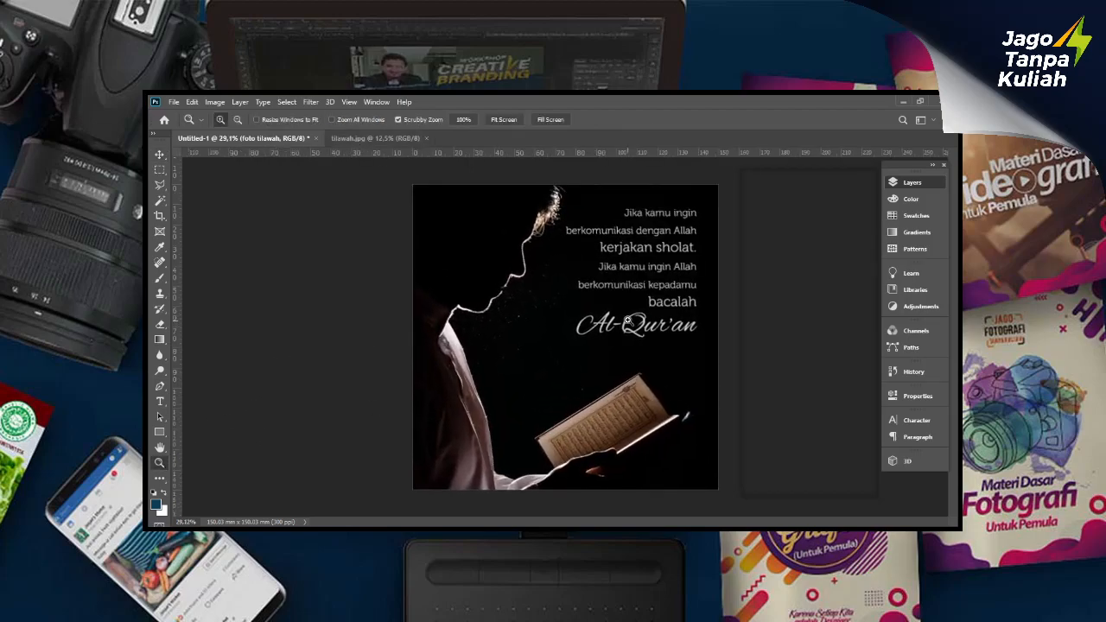
# Select the quote and "Al-Qur'an" text layers together and move them slightly right and up.
pyautogui.hotkey('alt', ']')
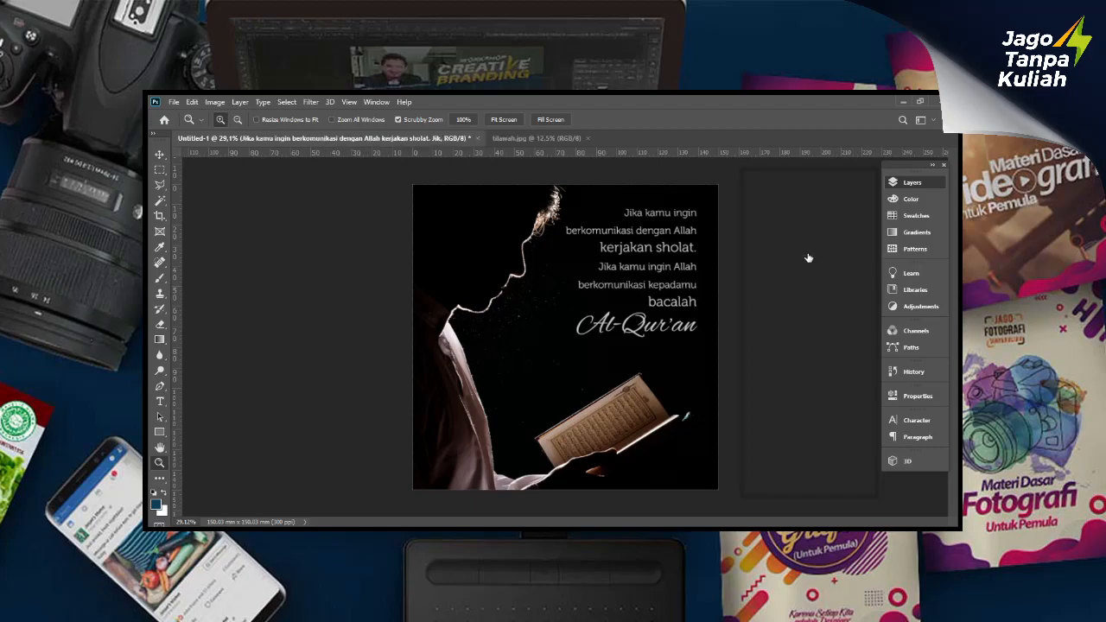
pyautogui.hotkey('alt', '[')
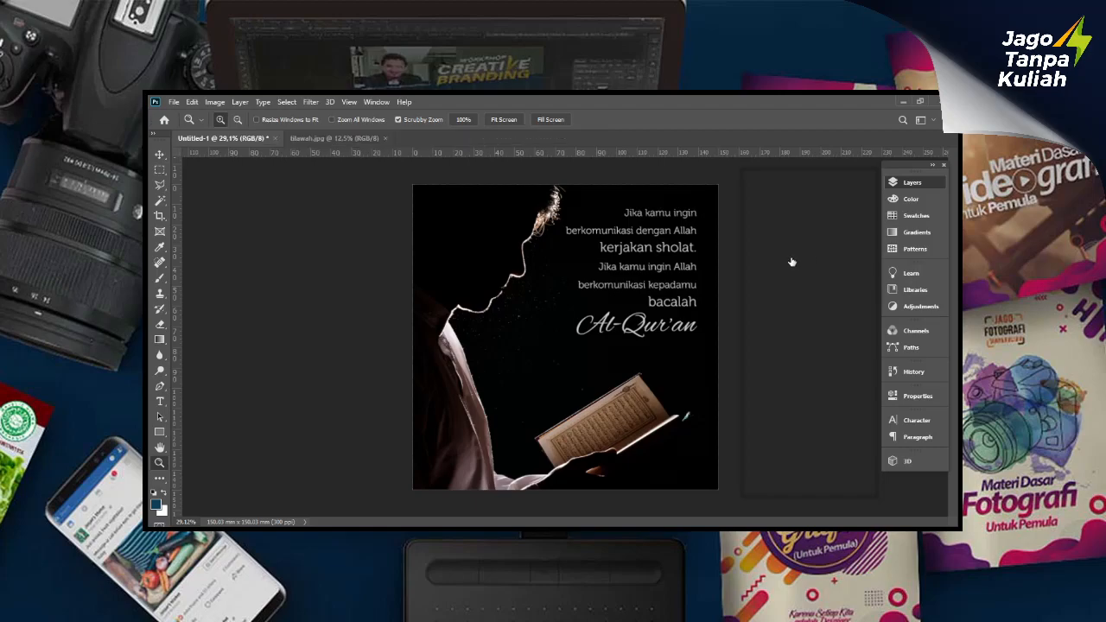
pyautogui.click(159, 154)
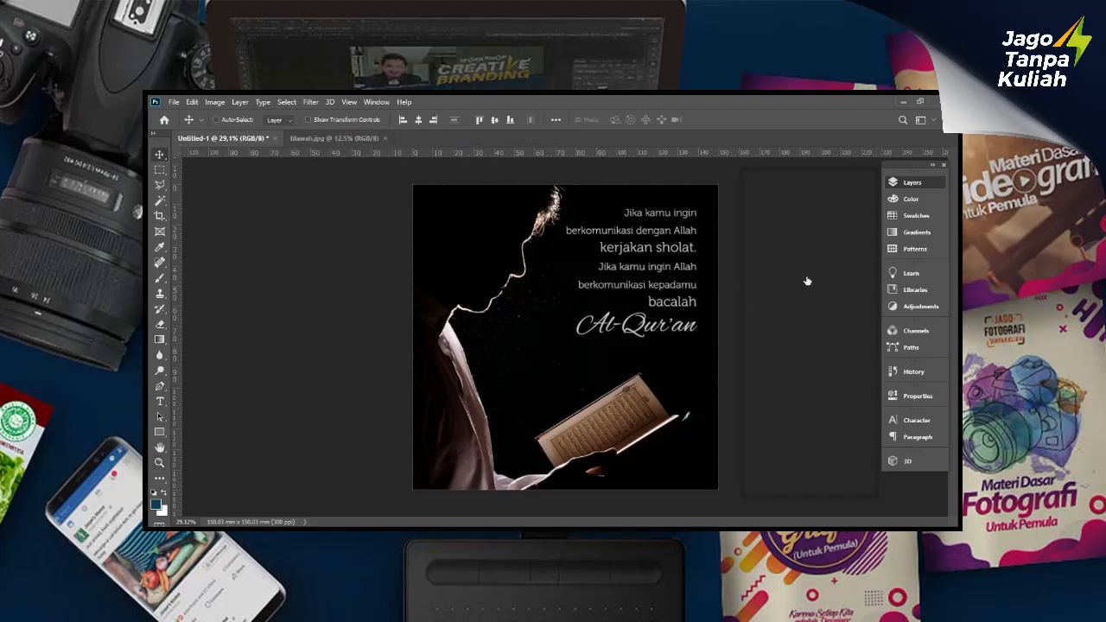
pyautogui.hotkey('alt', ']')
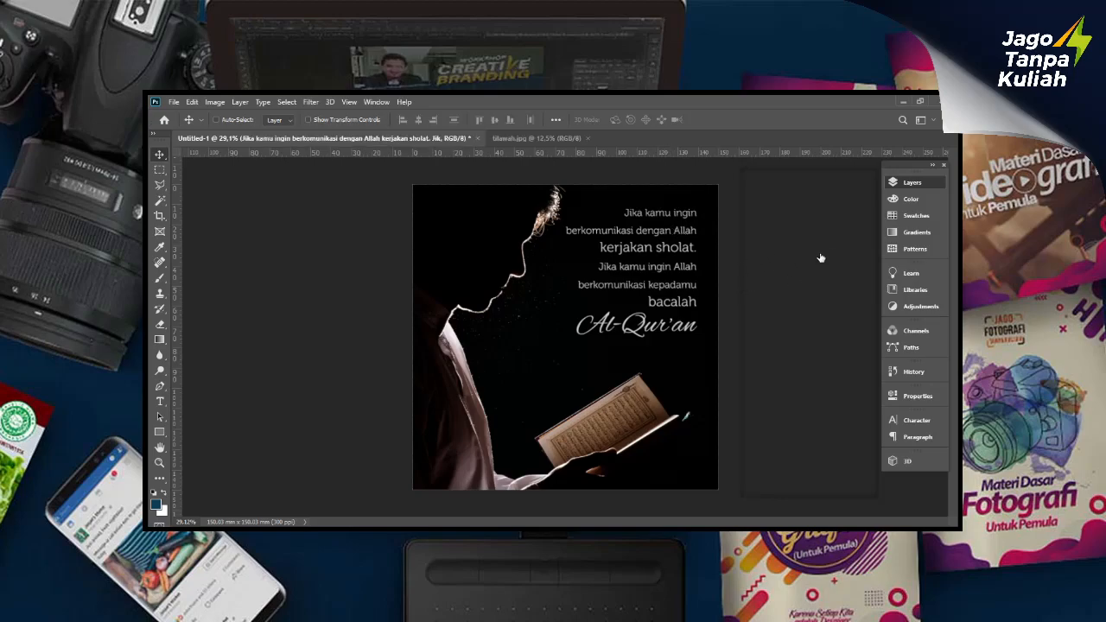
pyautogui.hotkey('alt', ']')
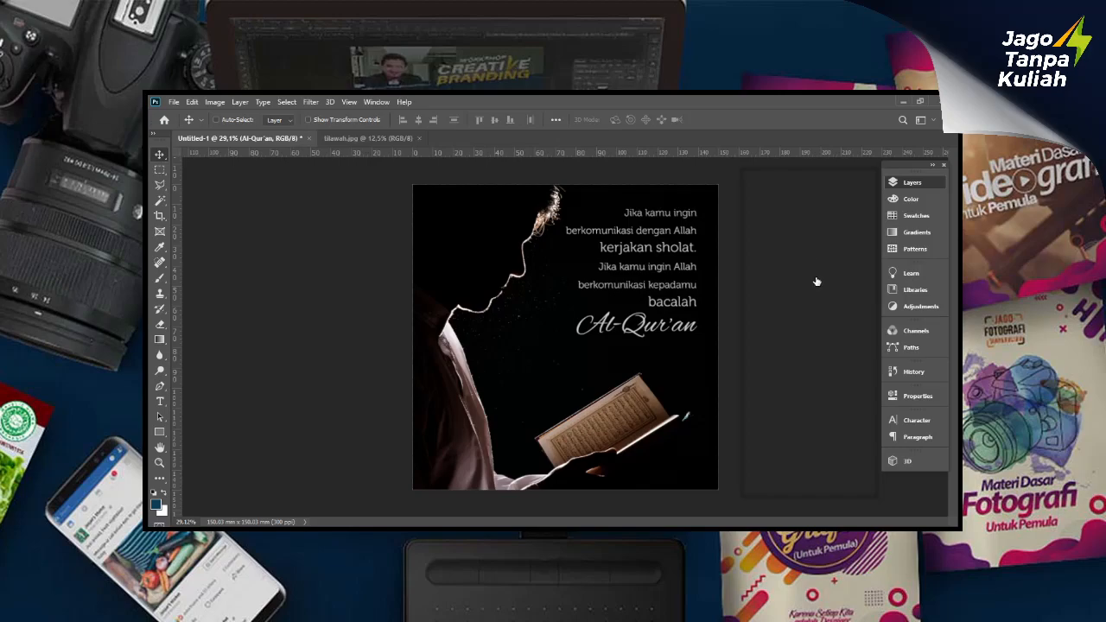
pyautogui.hotkey('ctrl', 'alt', 'a')
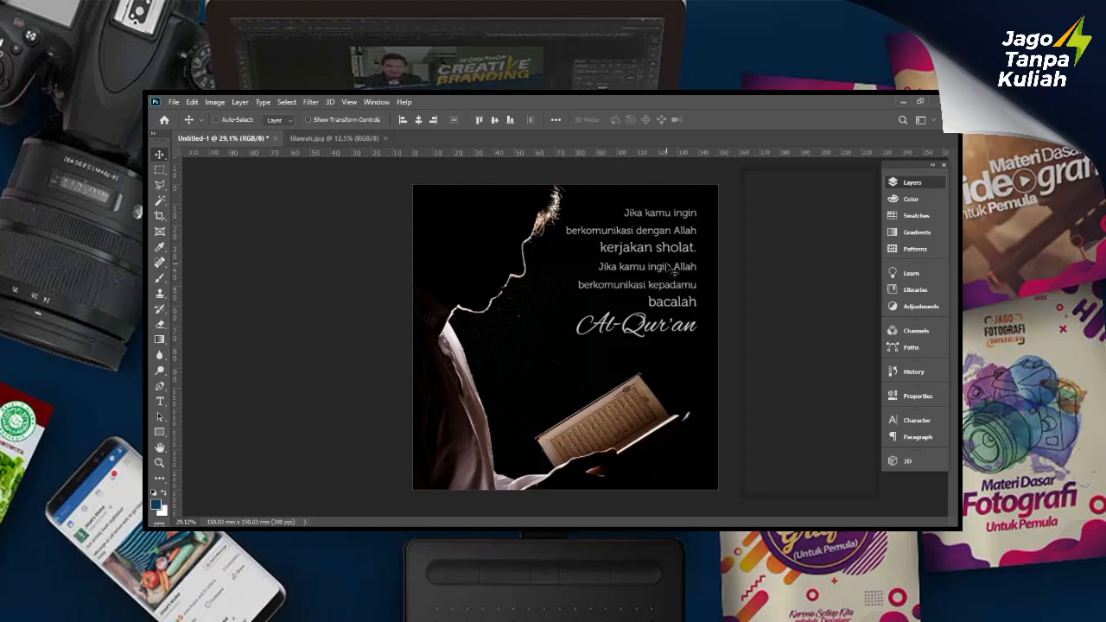
pyautogui.moveTo(670, 270); pyautogui.dragTo(672, 267)
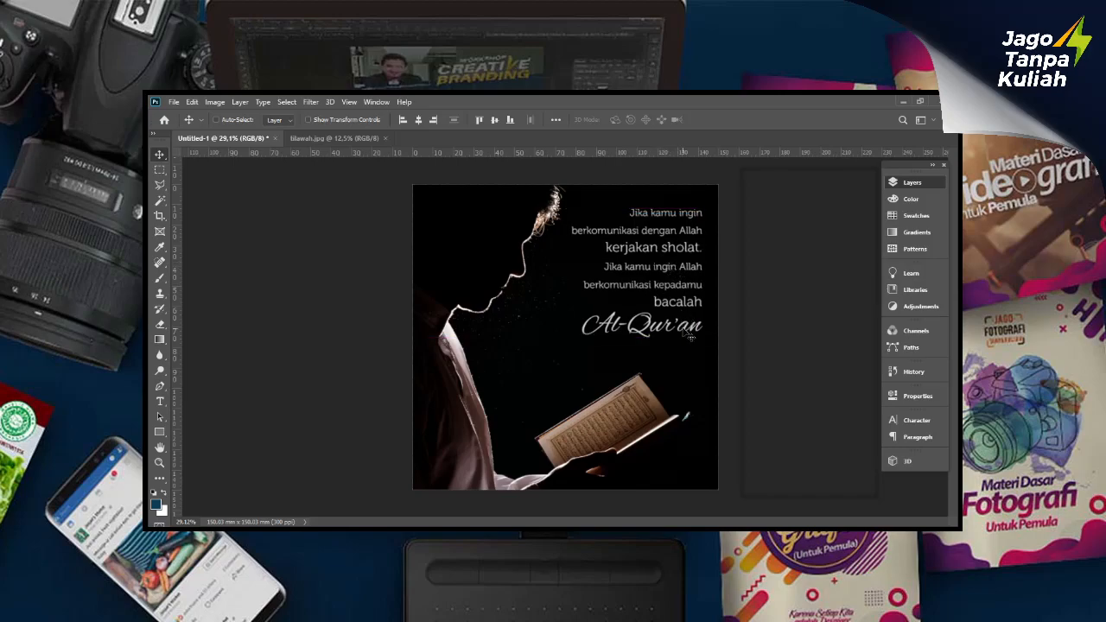
pyautogui.moveTo(689, 334); pyautogui.dragTo(688, 332)
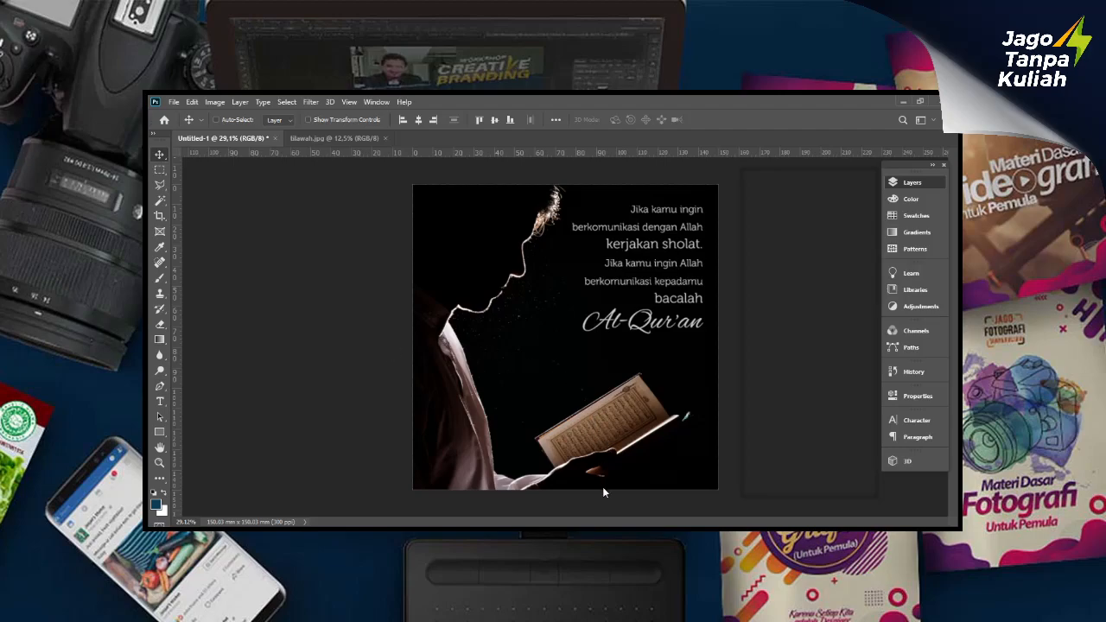
# Save the design as tilawah 1.psd and a JPEG copy at quality 12 (Maximum) in Baseline ("Standard") format.
pyautogui.hotkey('ctrl', 's')
pyautogui.click(1047, 183)
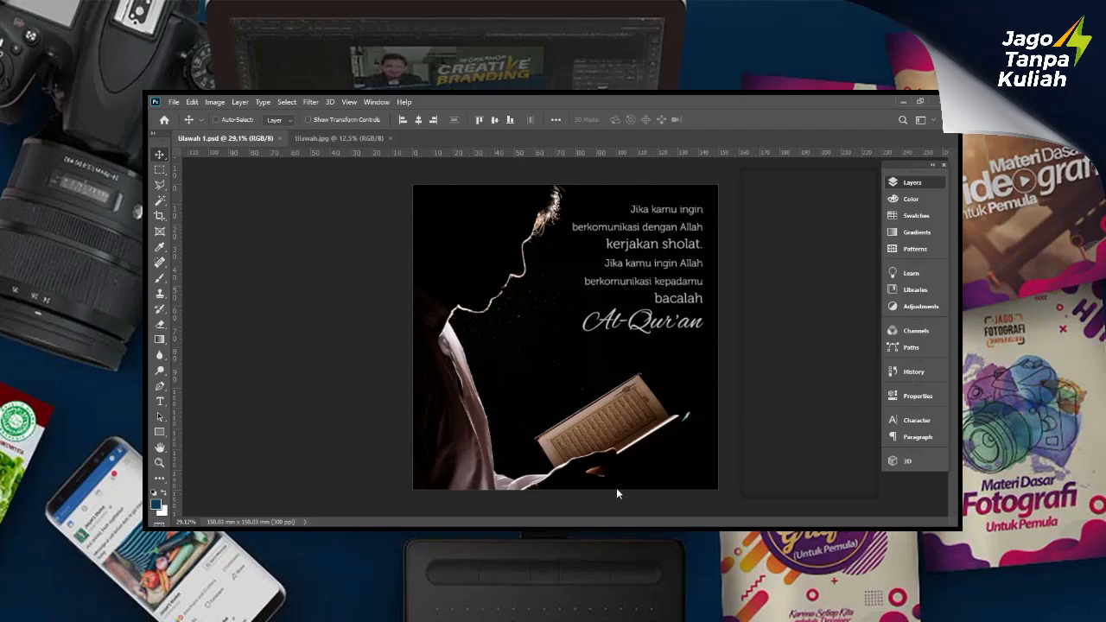
pyautogui.press('h')
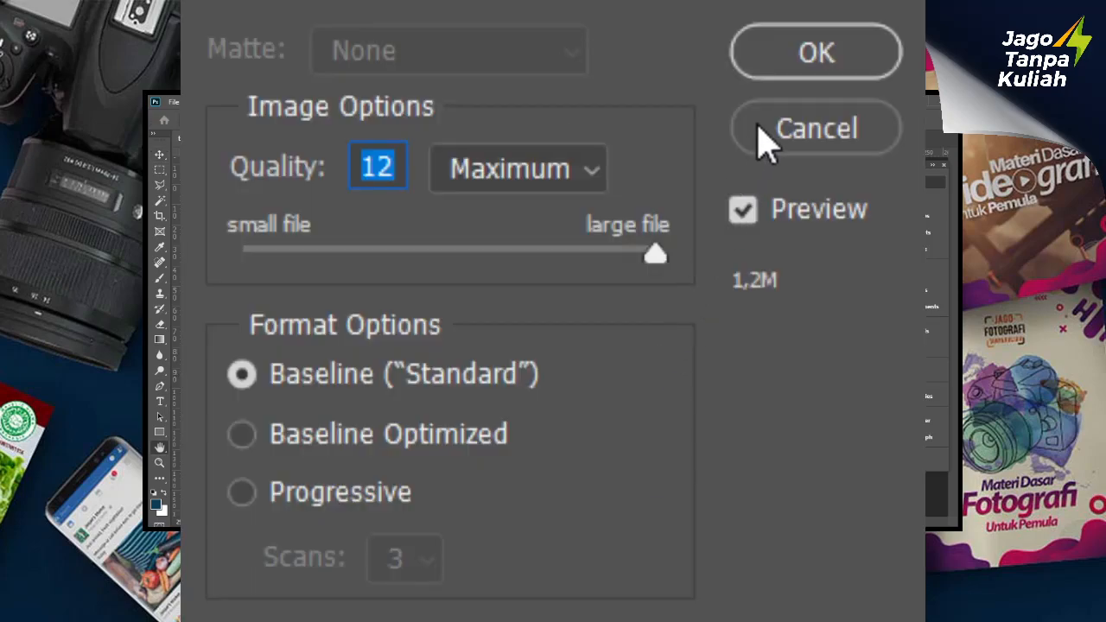
pyautogui.click(808, 61)
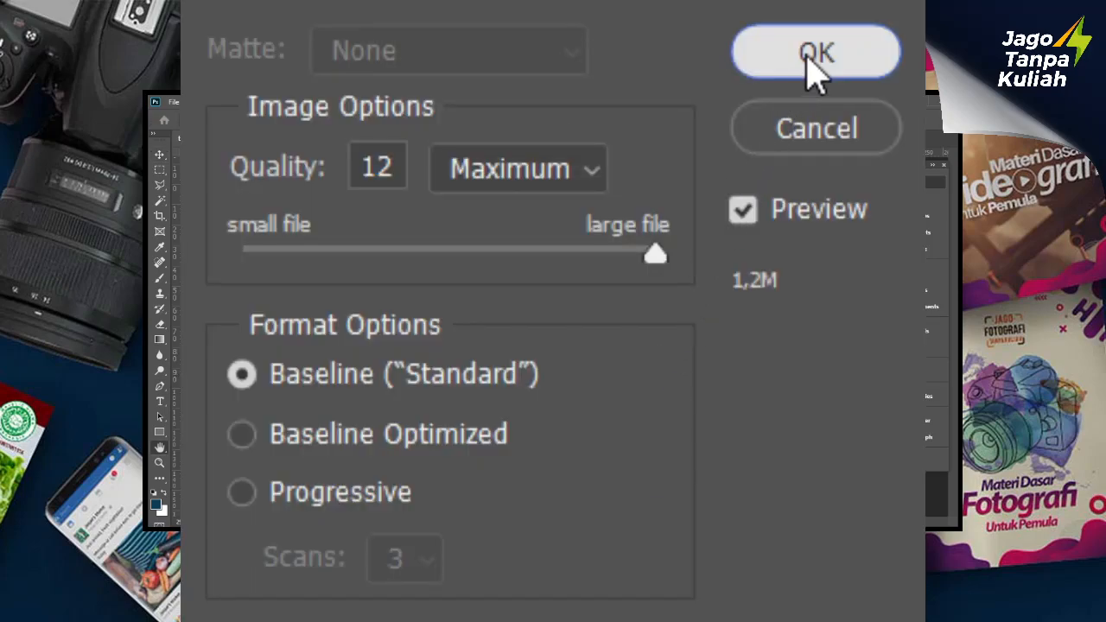